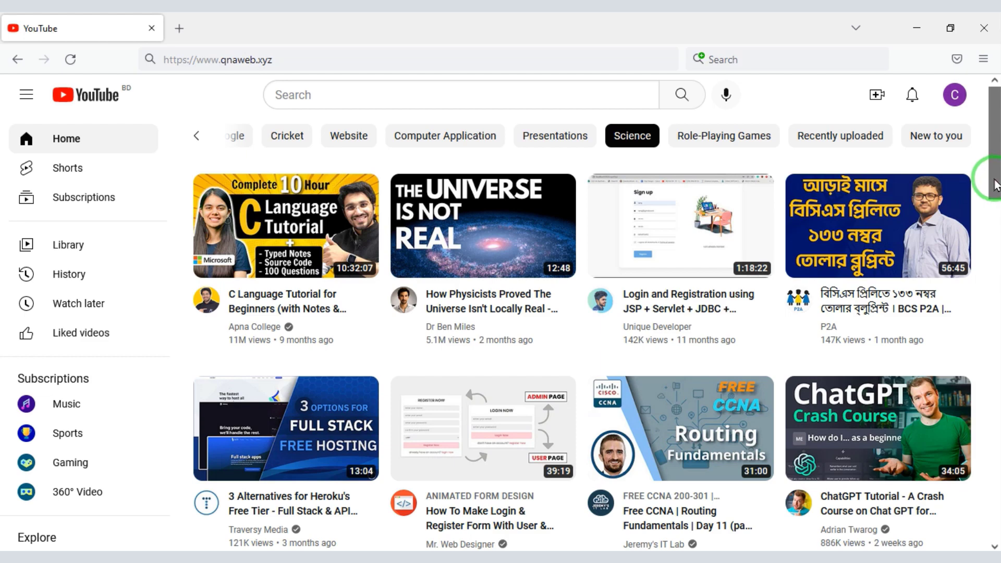
Play 'MySQL Tutorial for Beginners [Full Course]' from the YouTube home feed and skip its ad.
drag(996, 185, 996, 471)
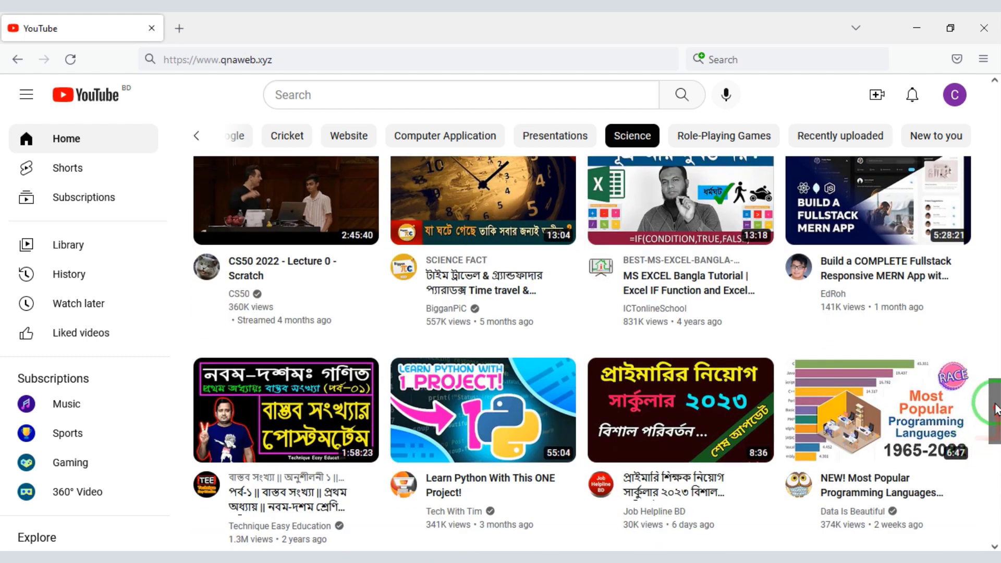
drag(996, 409, 996, 433)
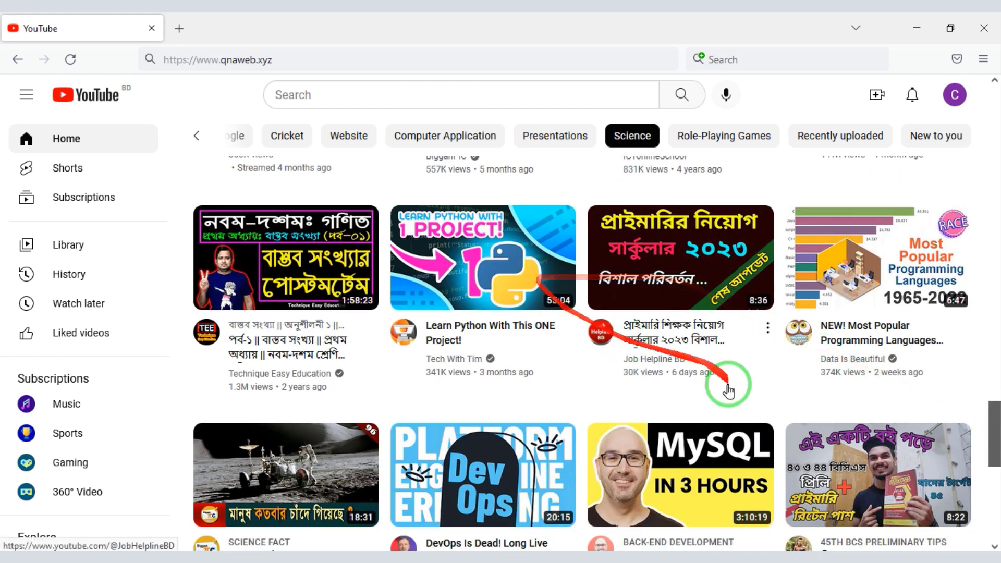
scroll(993, 462, down, 5)
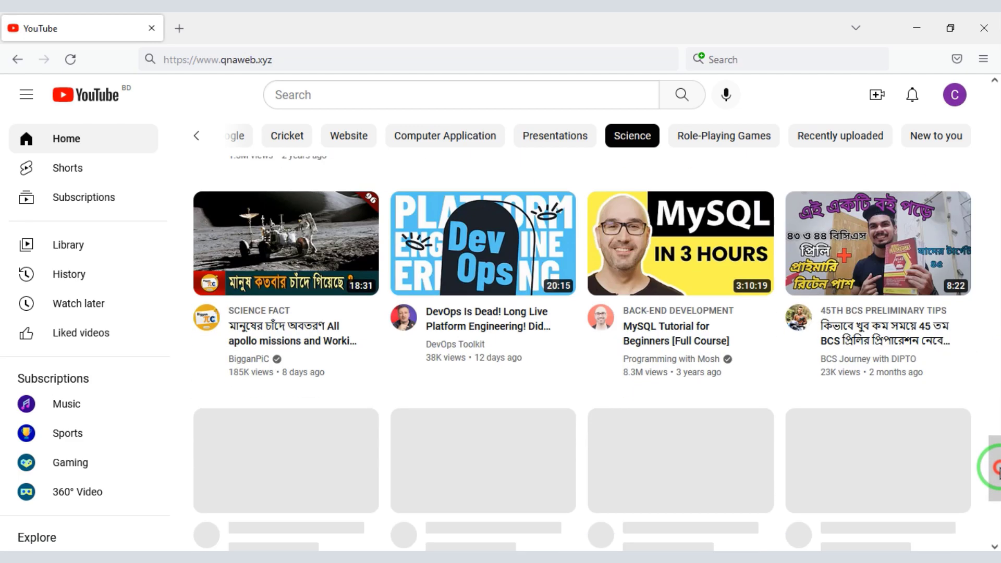
click(686, 283)
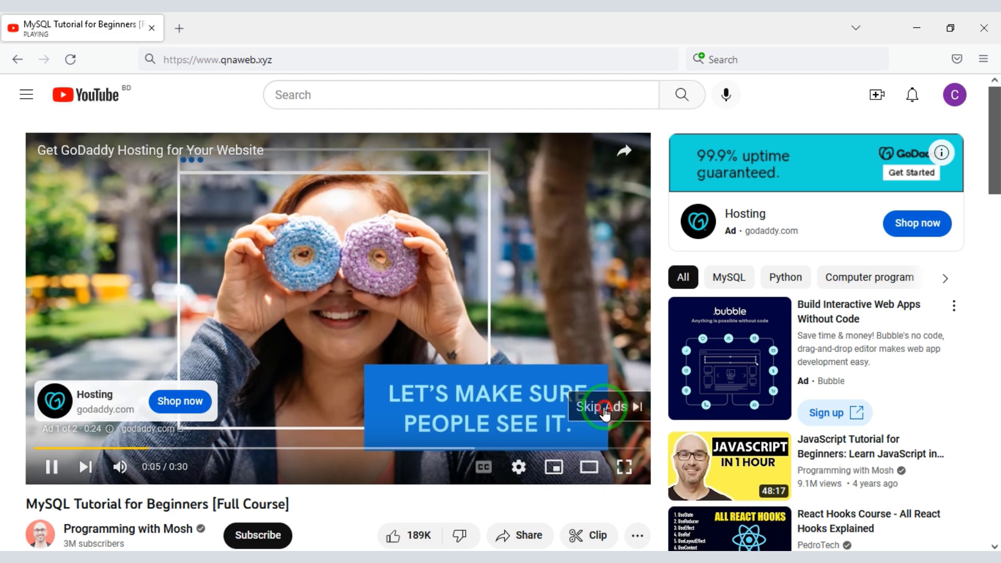
click(604, 408)
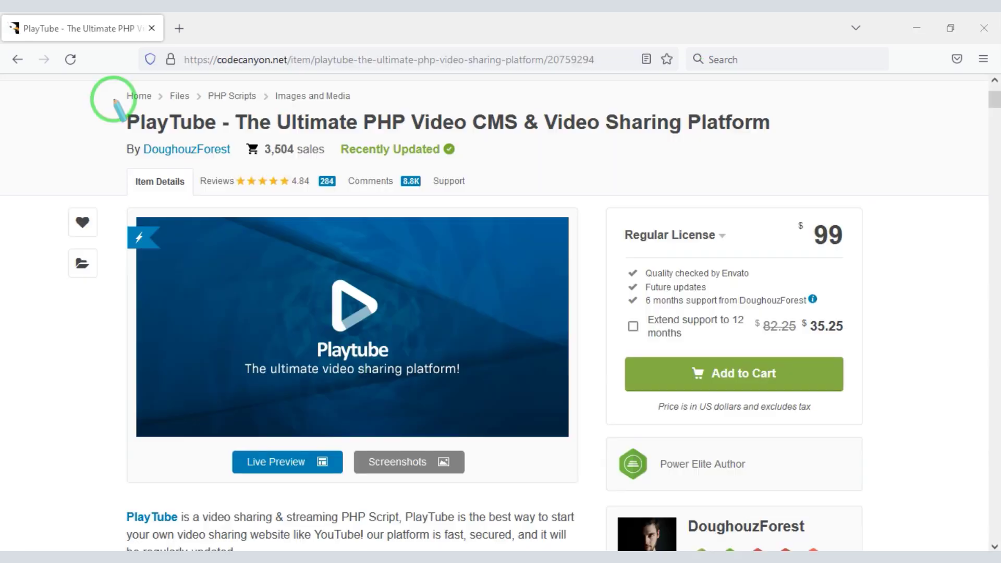
mouse_move(114, 99)
mouse_down()
mouse_move(146, 125)
mouse_move(441, 151)
mouse_move(781, 142)
mouse_up()
Read the PlayTube CodeCanyon description down to its mobile apps and third-party themes section.
click(898, 239)
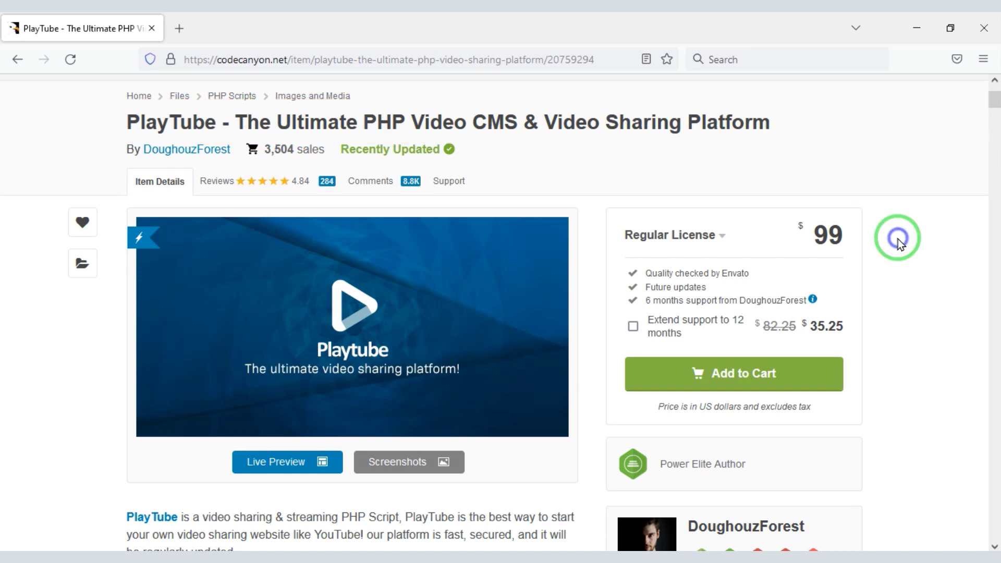
scroll(898, 239, down, 3)
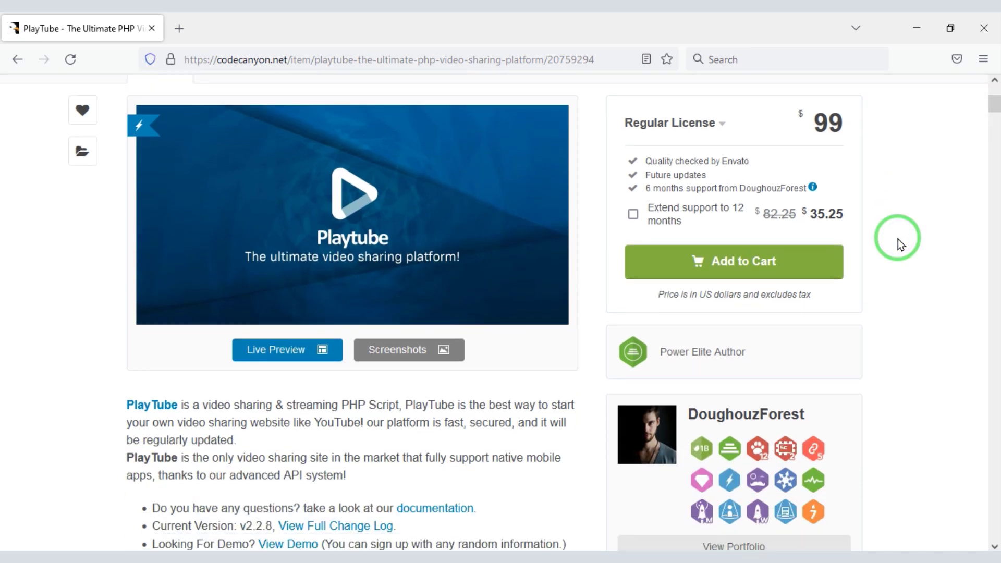
scroll(898, 239, down, 12)
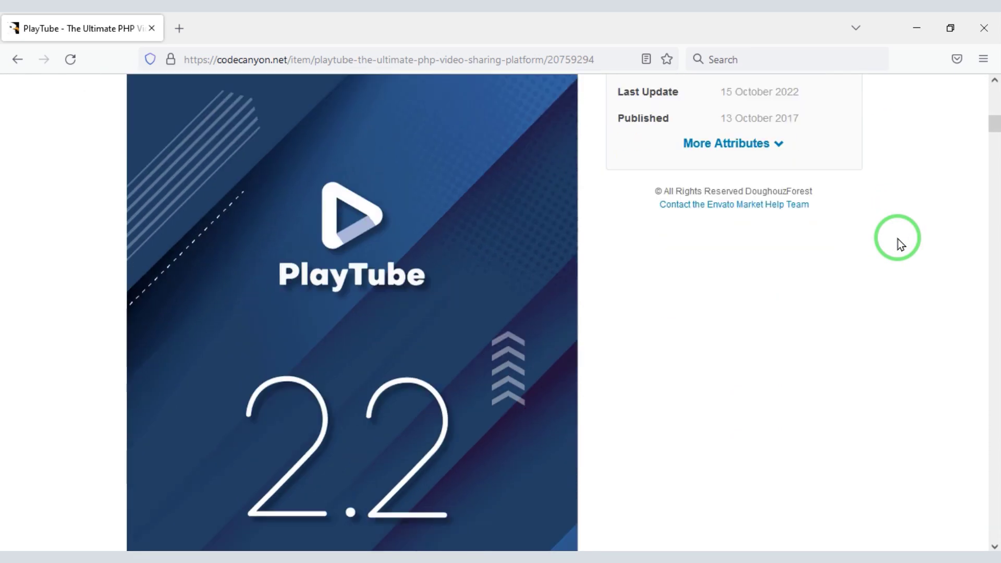
scroll(898, 238, down, 15)
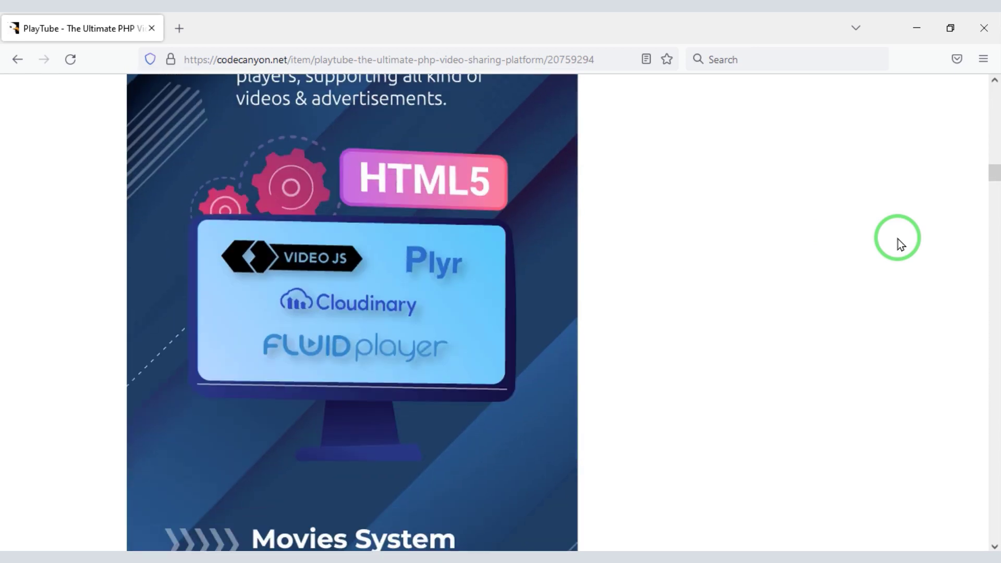
scroll(898, 238, down, 15)
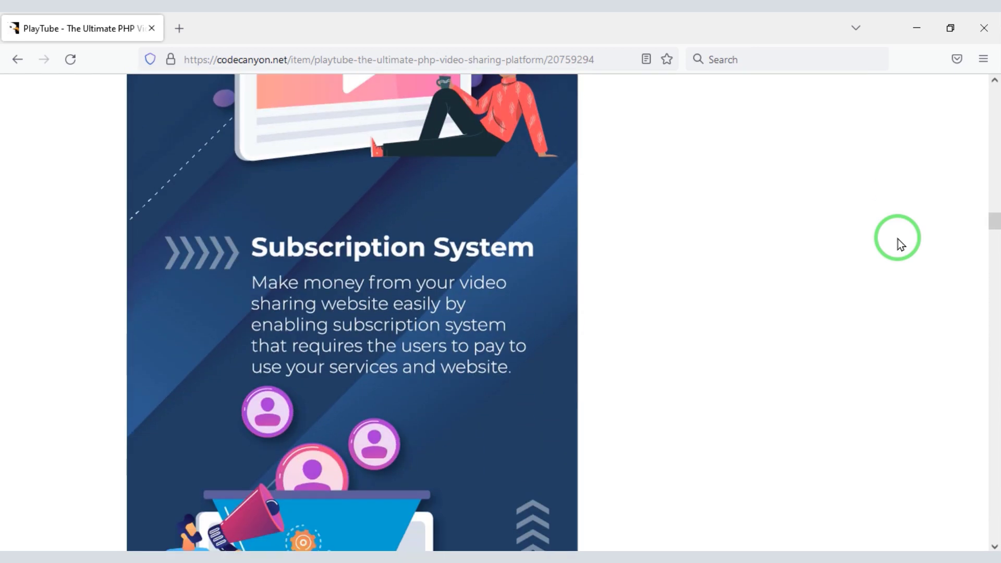
scroll(898, 239, down, 15)
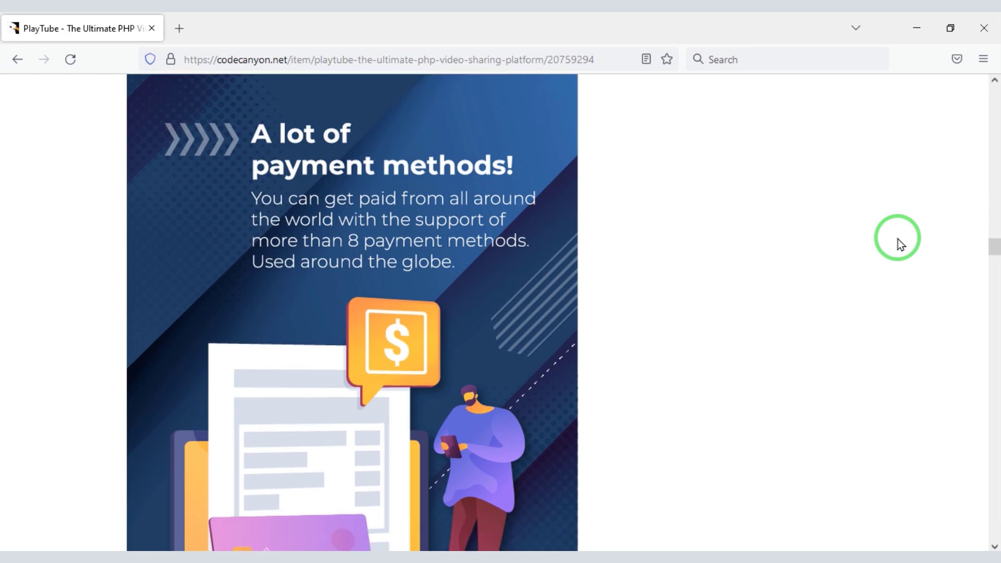
scroll(898, 239, down, 15)
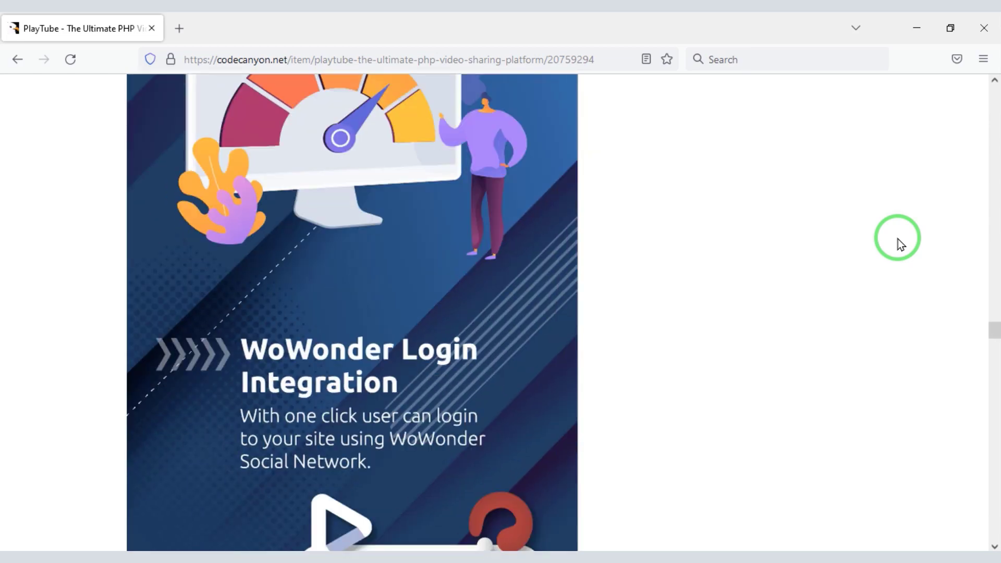
scroll(898, 239, down, 15)
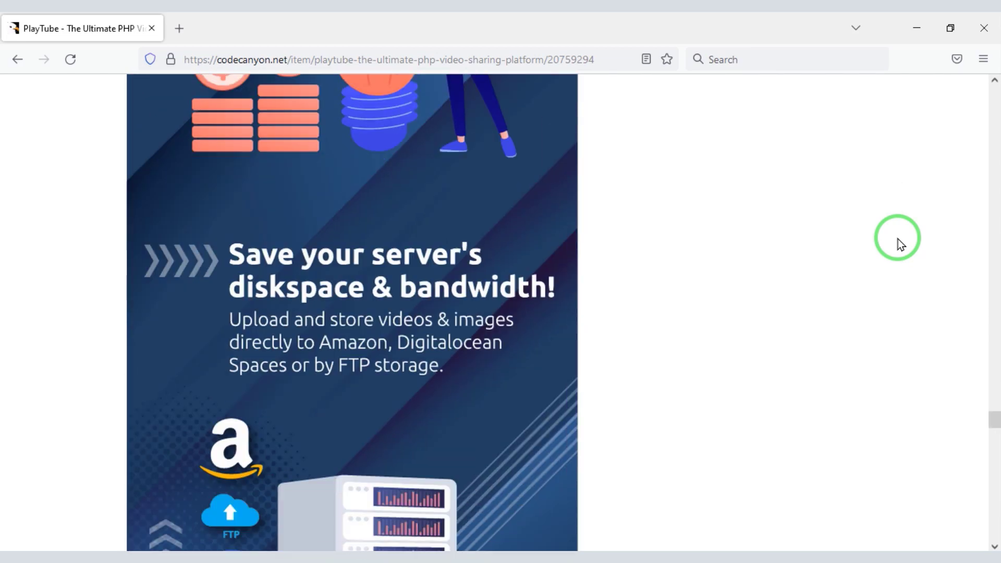
scroll(898, 239, down, 12)
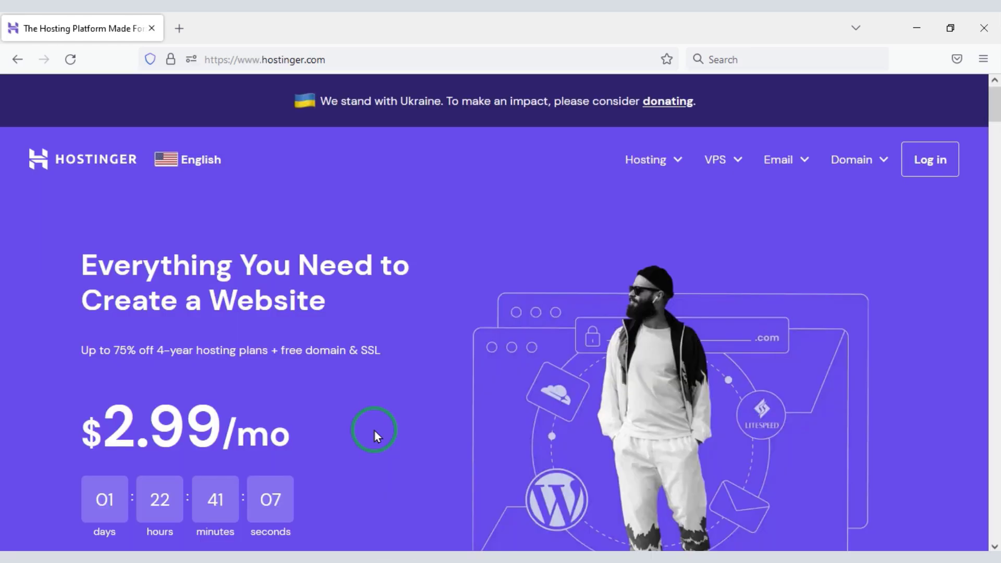
scroll(374, 430, down, 3)
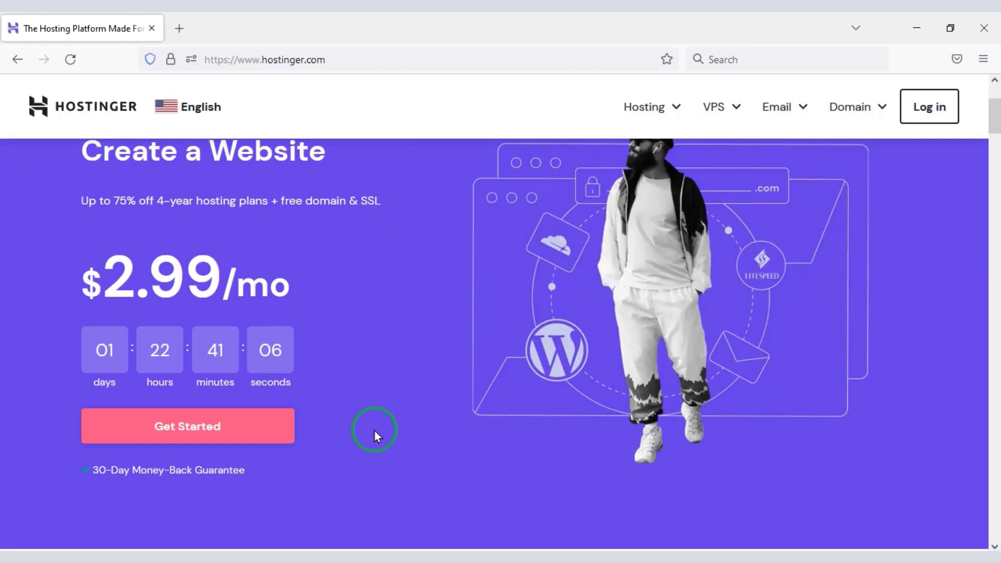
Go to Hostinger's Web Hosting plans page and scroll to the plan cards.
click(644, 118)
click(644, 159)
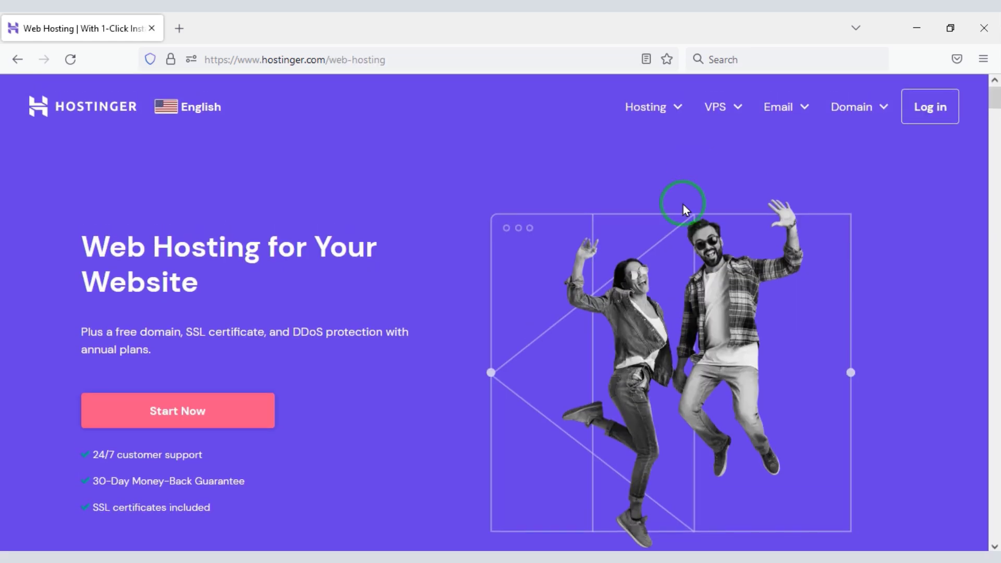
scroll(684, 209, down, 15)
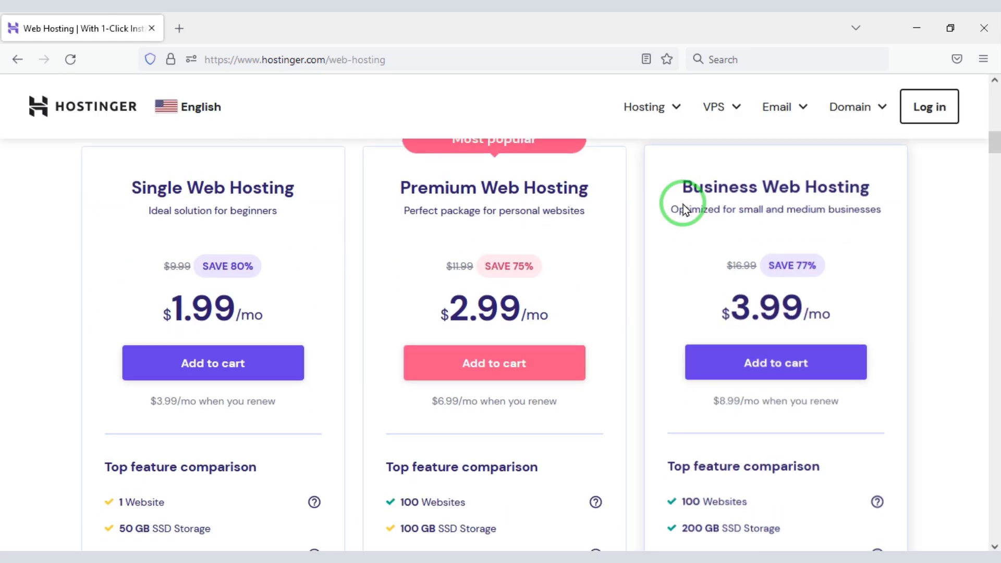
scroll(684, 208, down, 5)
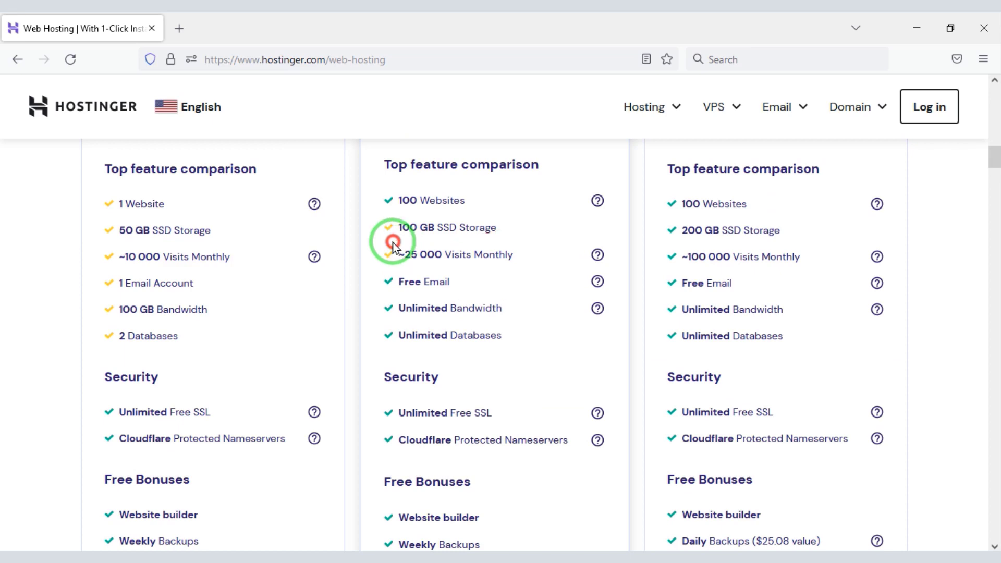
Highlight features such as Free Domain across the Single, Premium and Business plans.
drag(393, 244, 497, 229)
scroll(502, 403, down, 3)
drag(493, 340, 390, 344)
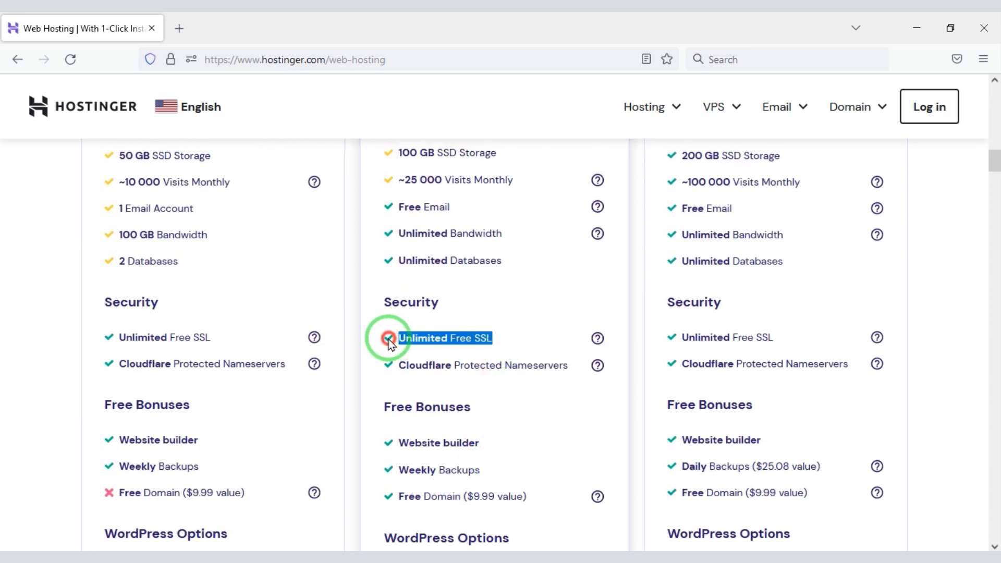
drag(520, 253, 393, 239)
scroll(508, 458, down, 9)
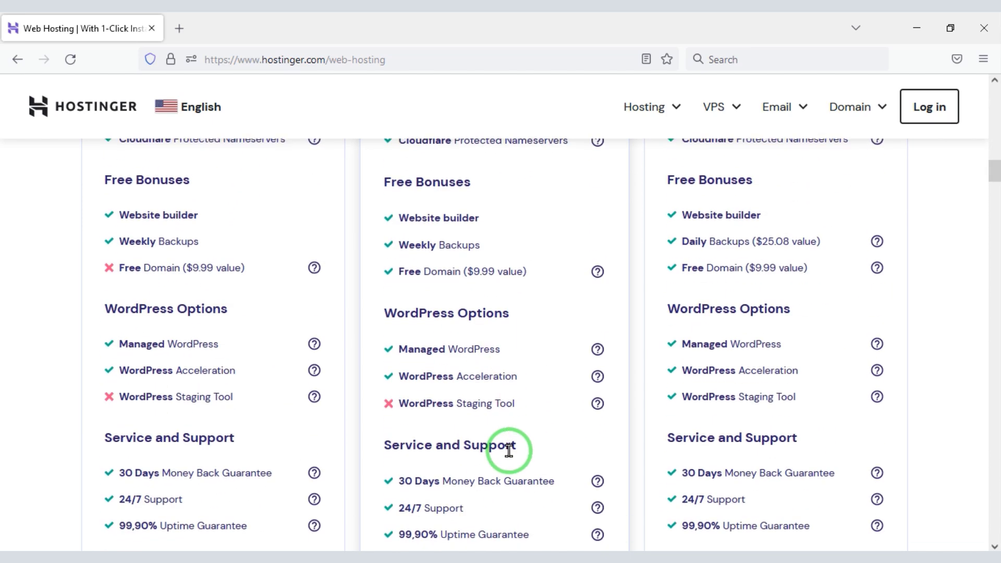
drag(525, 271, 396, 272)
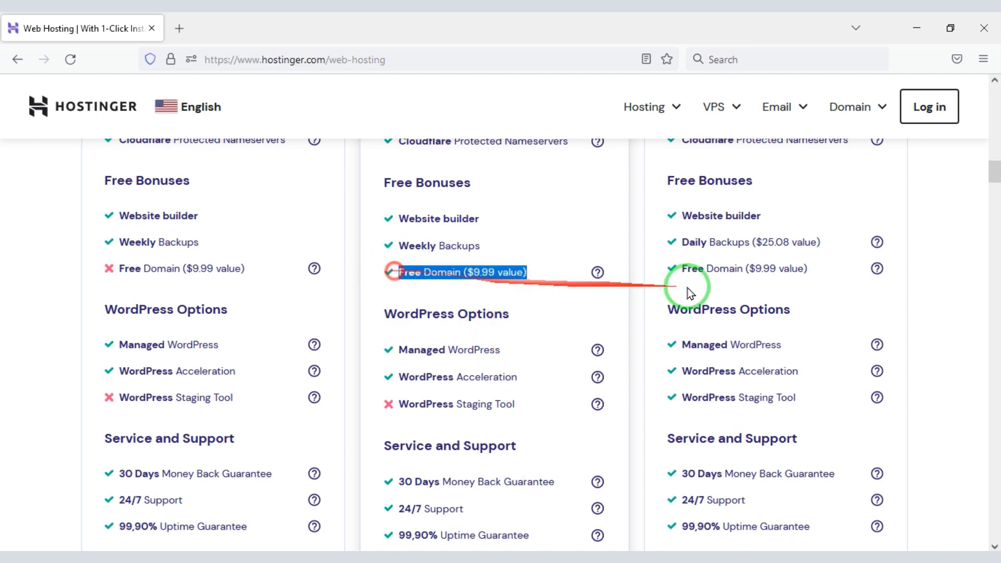
drag(807, 272, 676, 277)
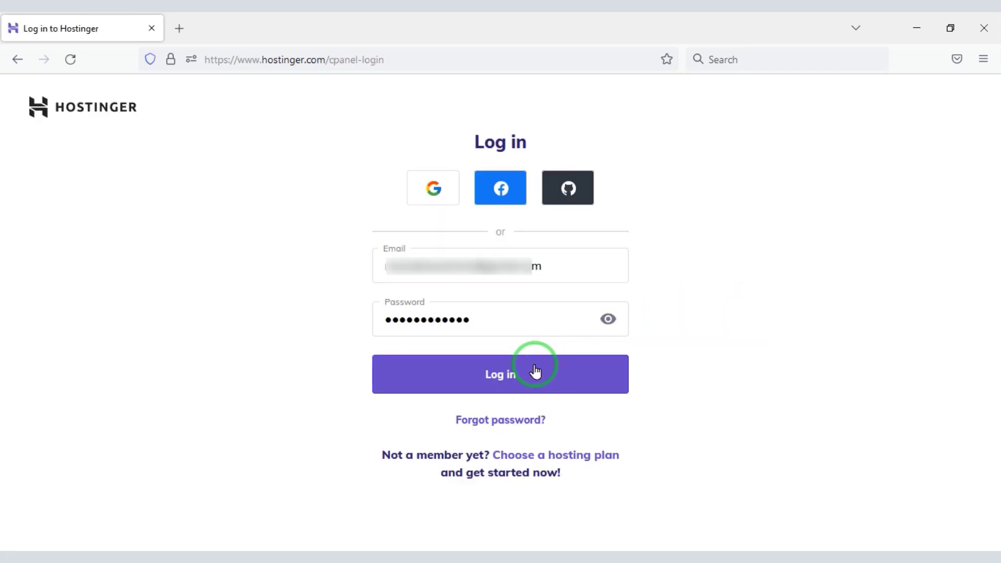
Log in to hPanel and open the public_html folder in qnaweb.xyz's File Manager.
click(536, 373)
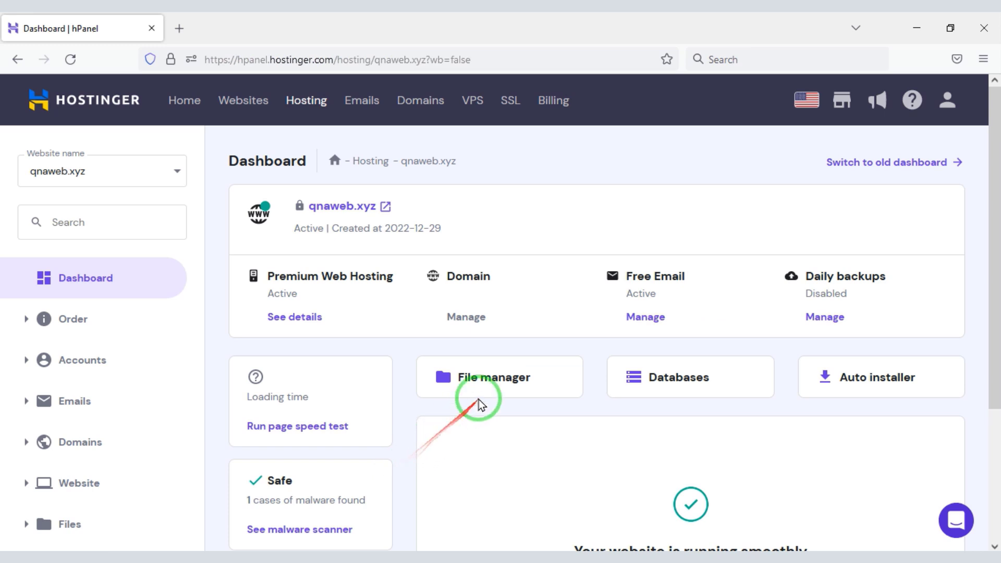
click(488, 388)
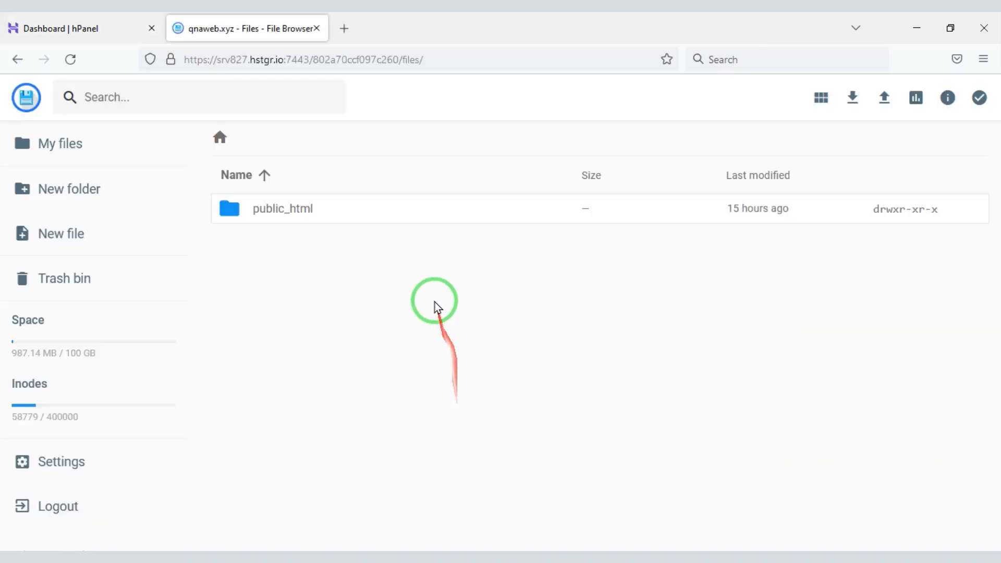
double_click(416, 223)
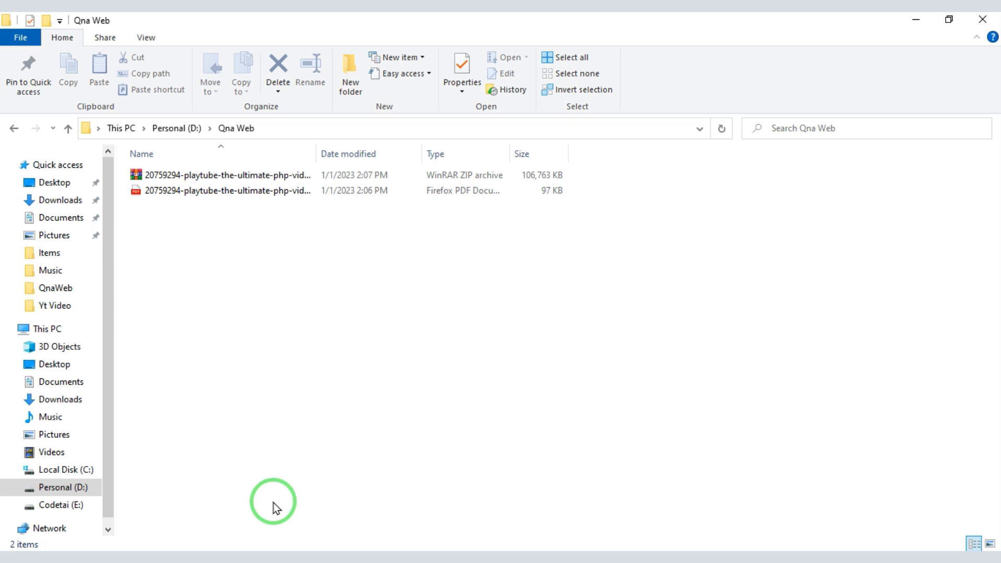
Extract the downloaded PlayTube ZIP into its own folder and look inside Script.
click(244, 179)
right_click(244, 182)
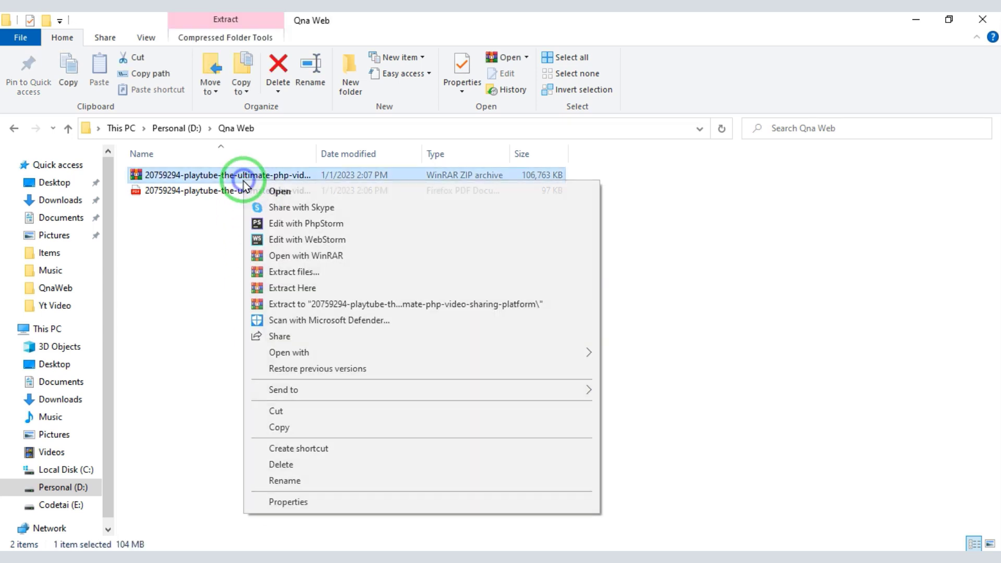
click(282, 305)
double_click(287, 175)
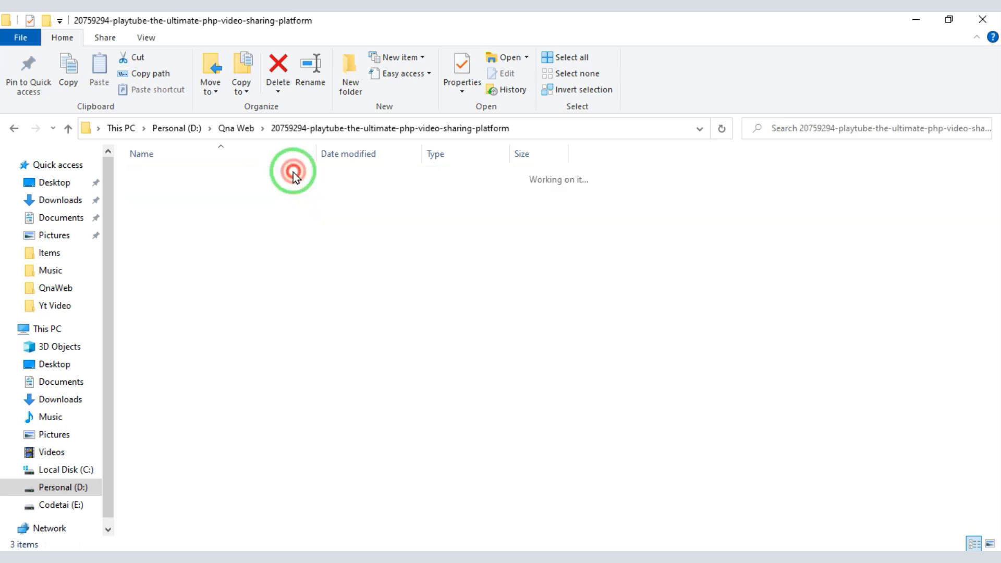
double_click(249, 192)
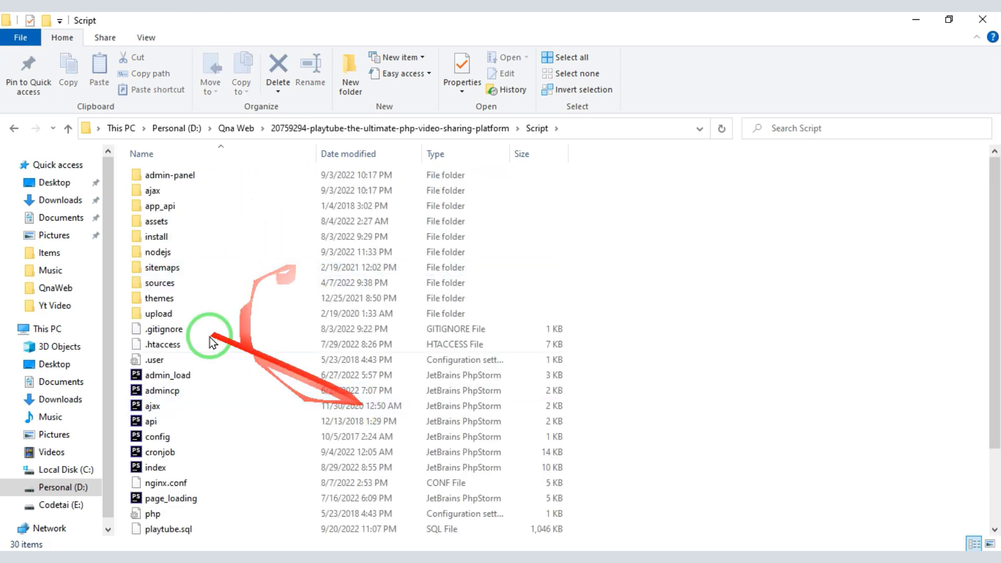
click(68, 133)
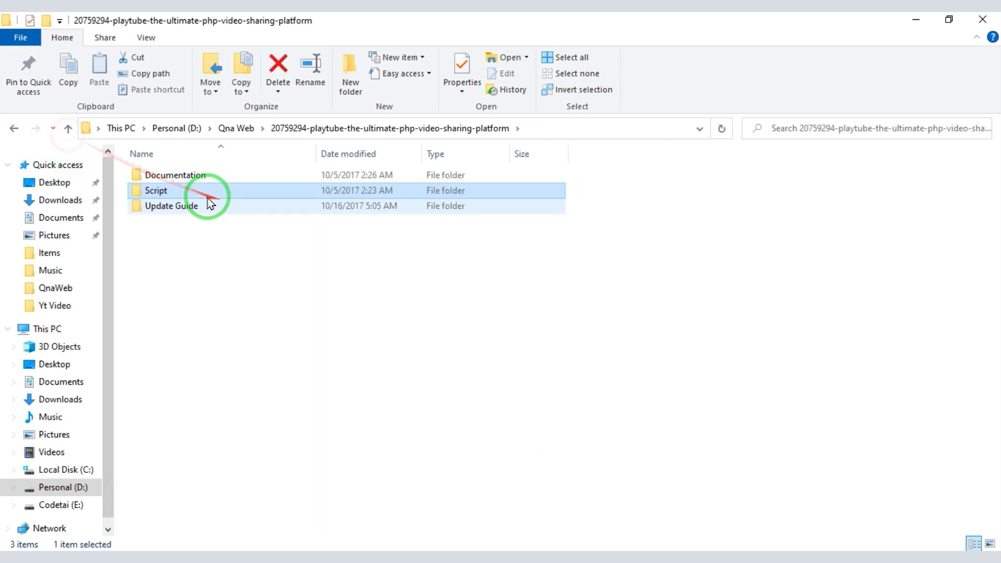
Pack the Script folder into a ZIP archive named Script.zip.
right_click(203, 196)
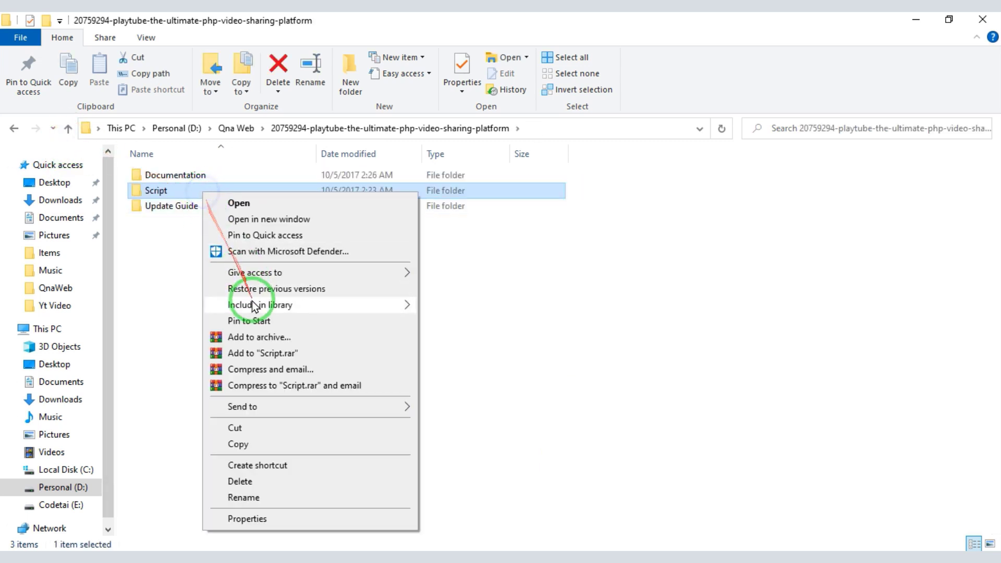
click(271, 333)
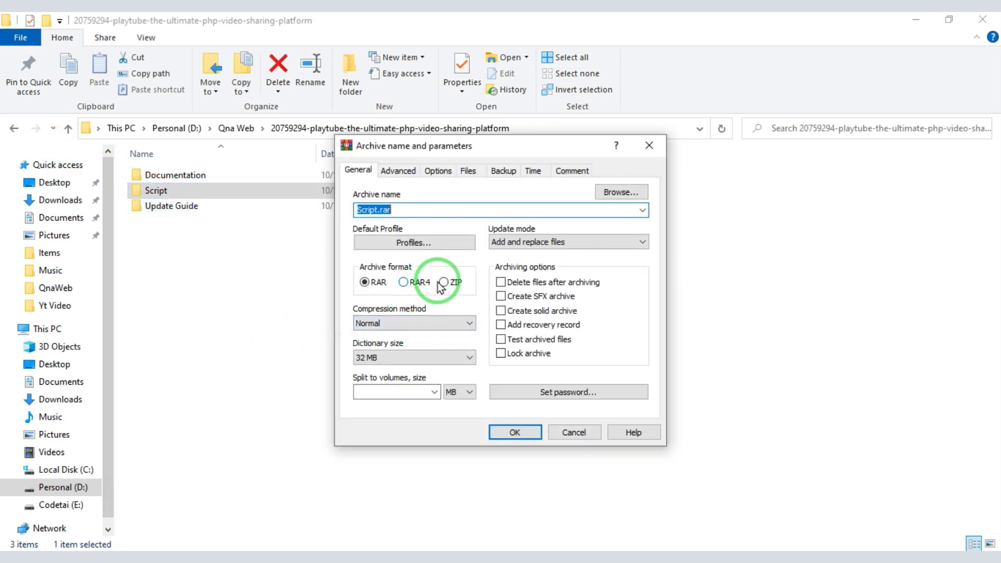
click(442, 282)
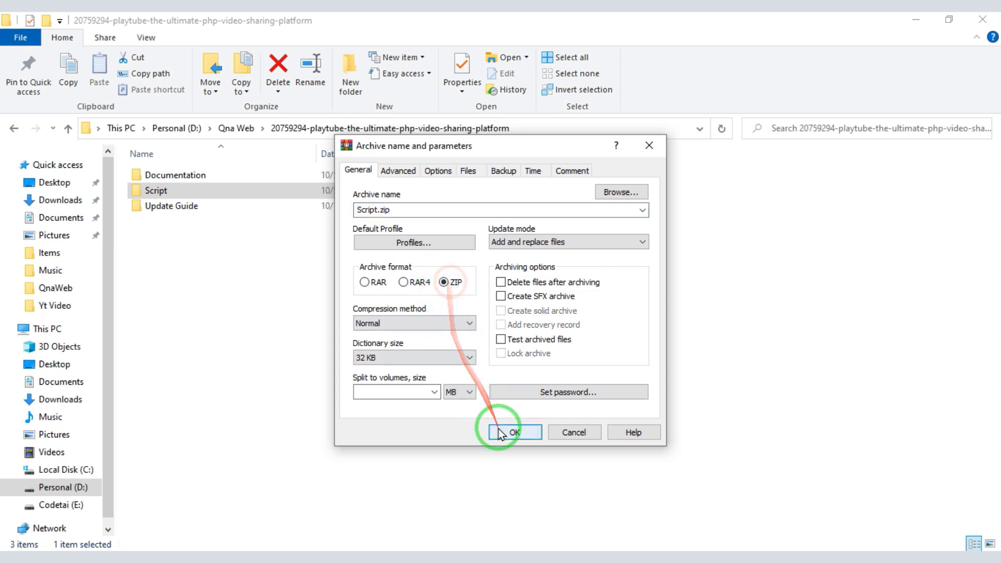
click(515, 432)
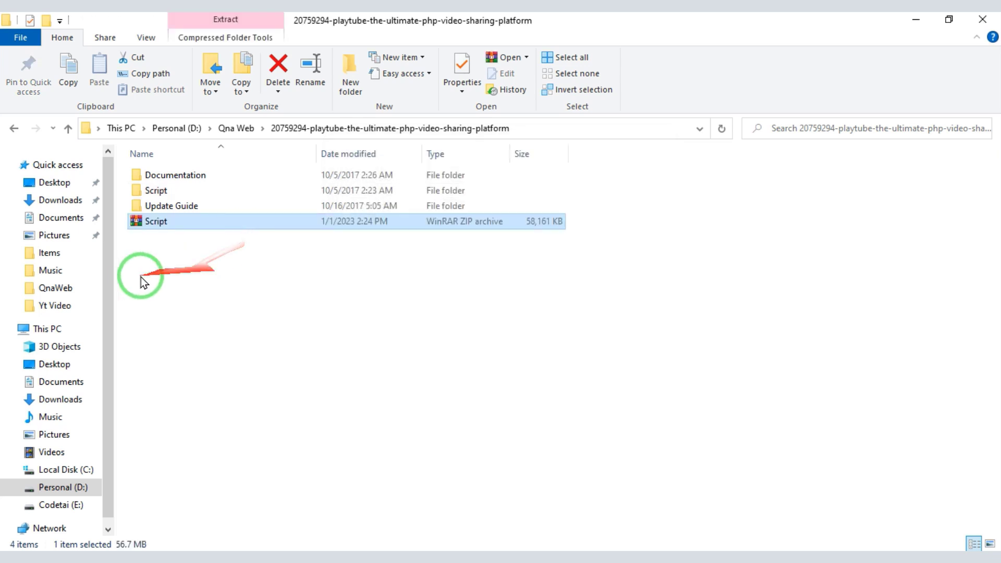
click(214, 550)
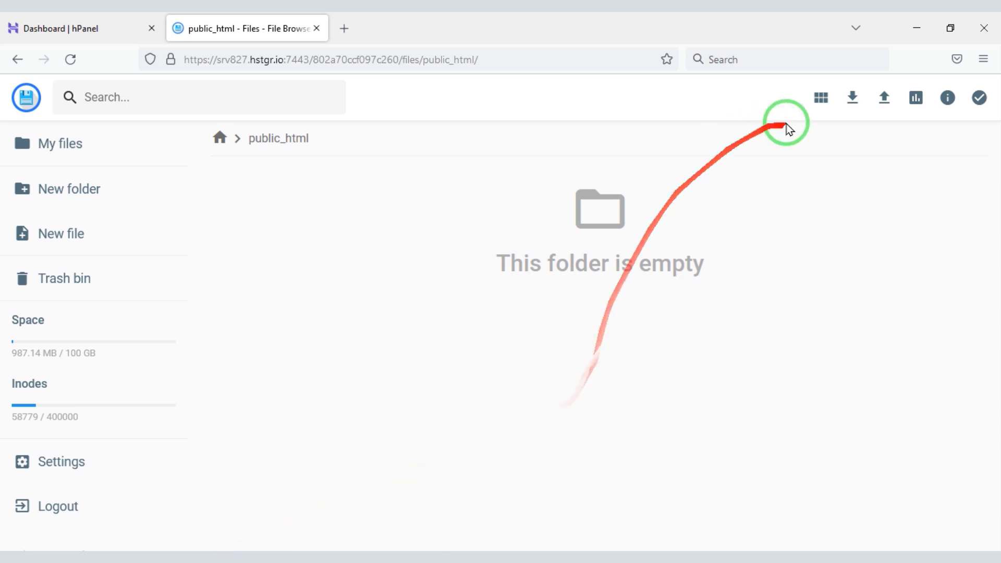
Upload Script.zip from the local PlayTube folder into public_html.
click(892, 98)
click(409, 339)
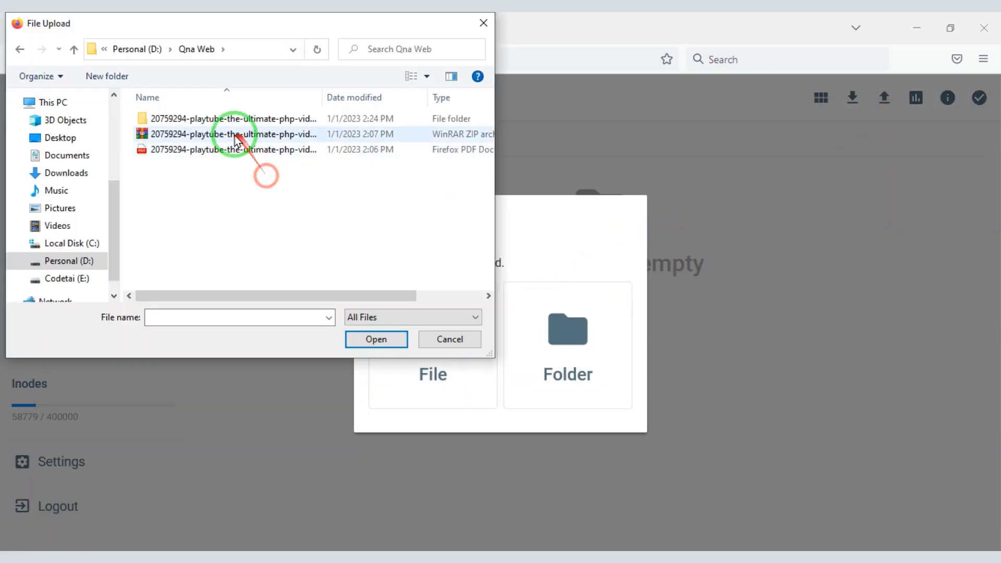
double_click(225, 116)
double_click(201, 170)
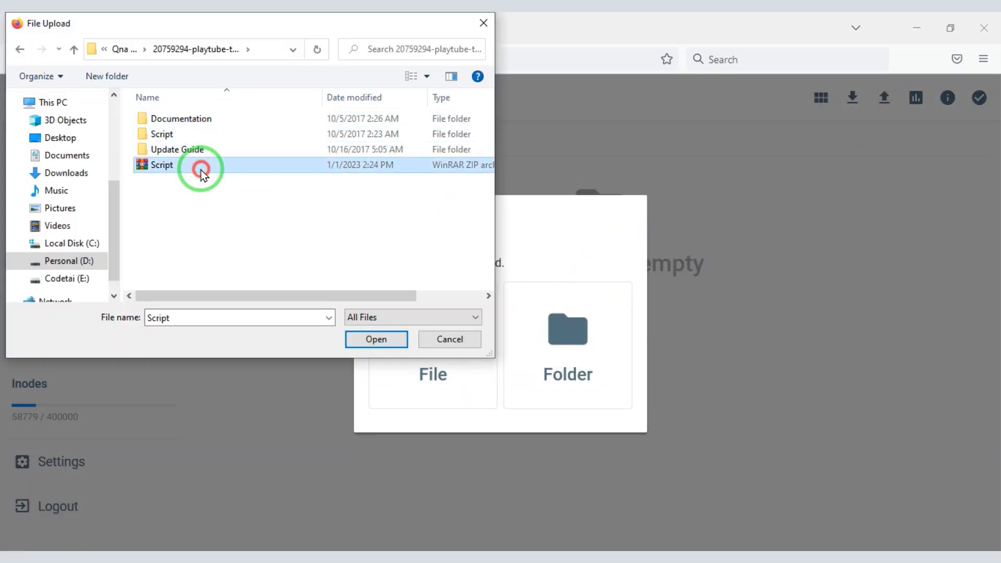
click(974, 533)
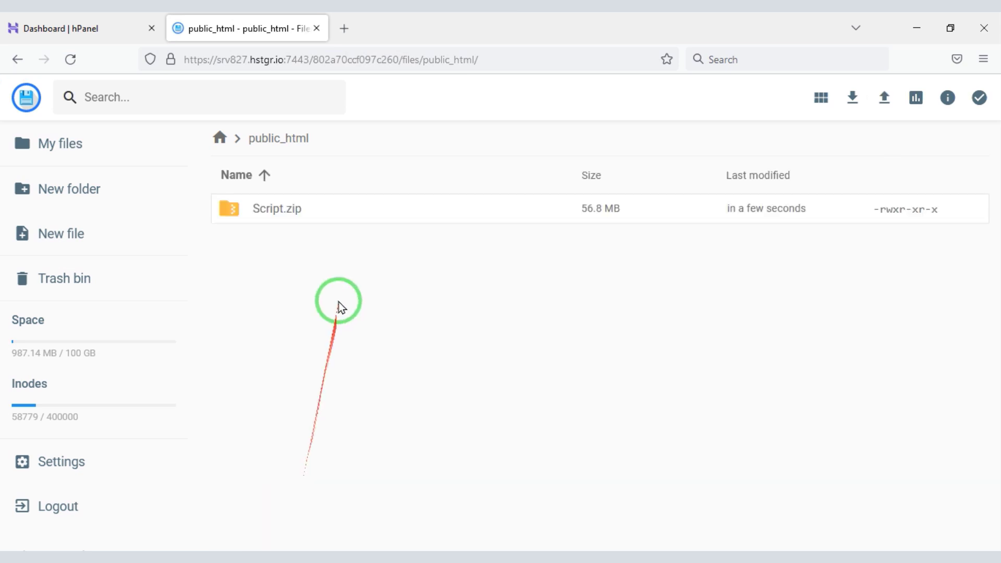
Unarchive Script.zip into a folder named 'MyFolder'.
click(357, 212)
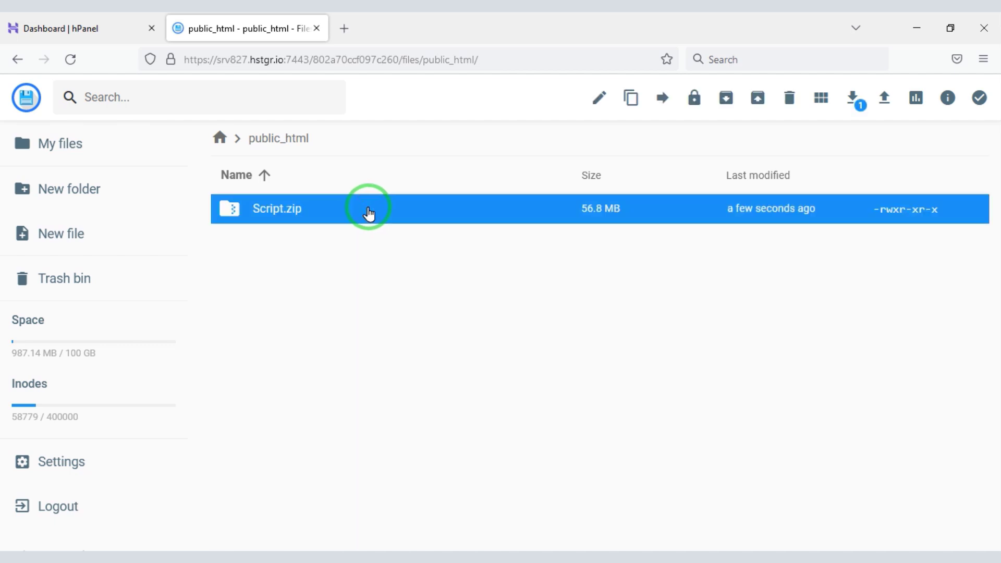
click(759, 101)
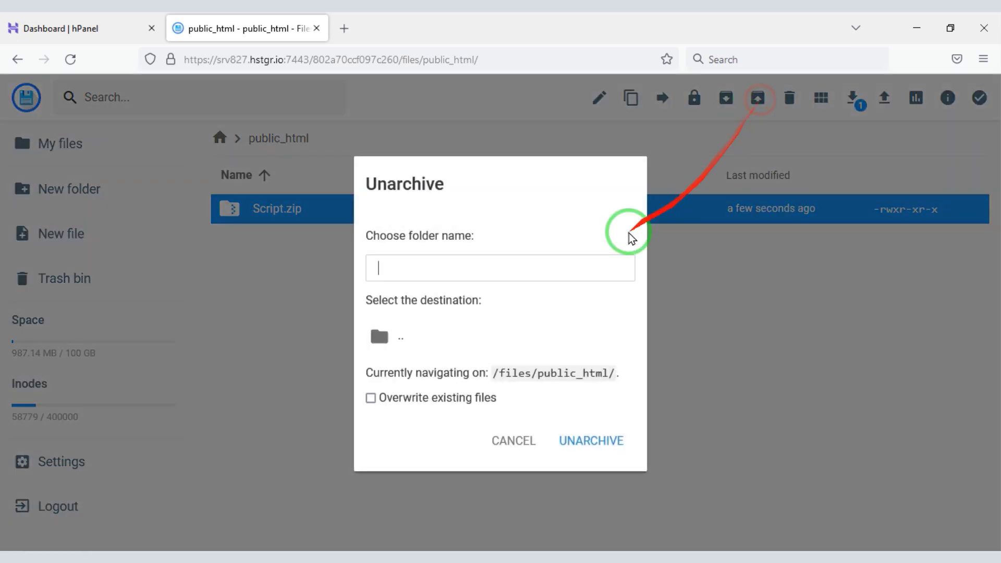
click(483, 277)
text(My)
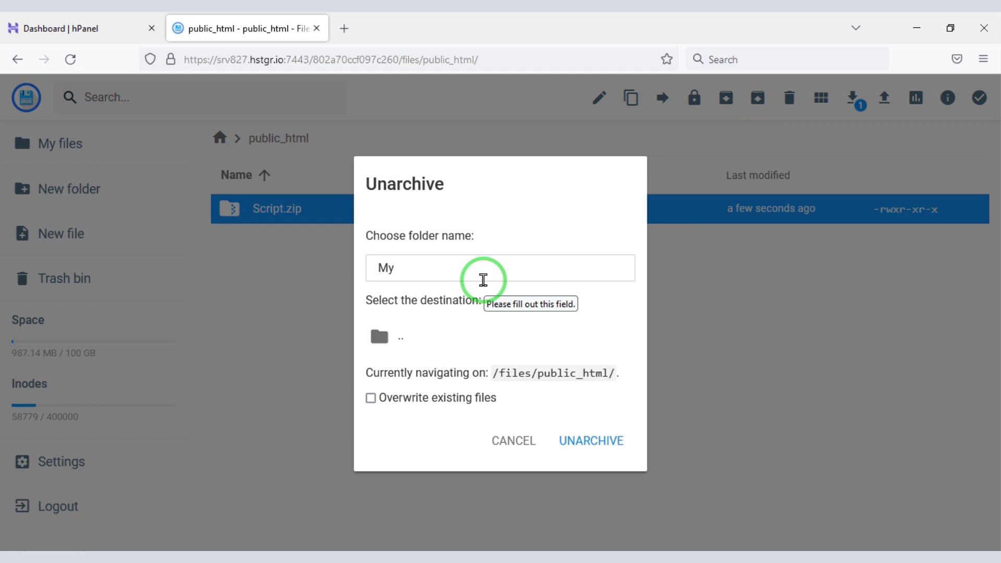
text(Folder)
Extract the archive into MyFolder and permanently delete Script.zip.
click(594, 445)
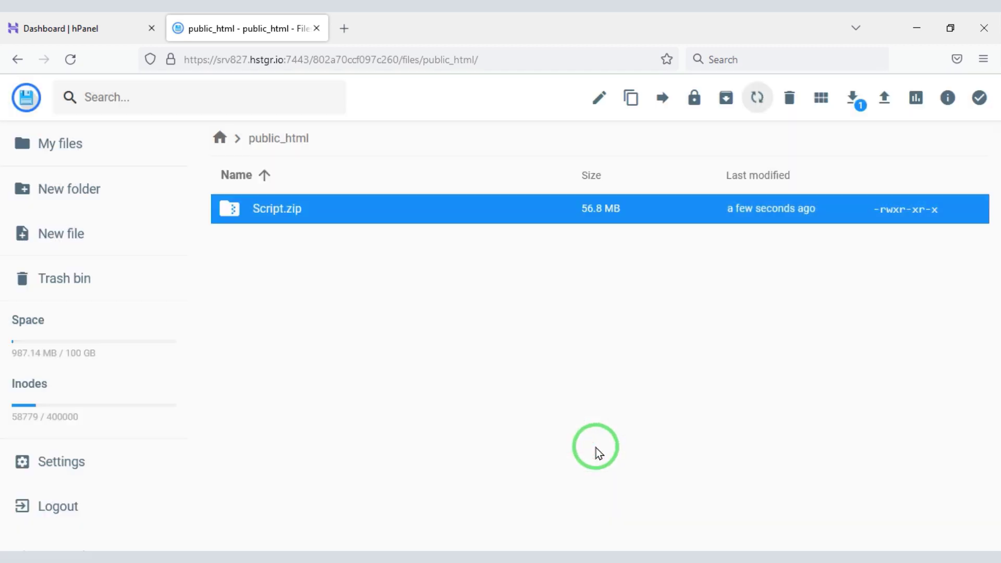
click(397, 452)
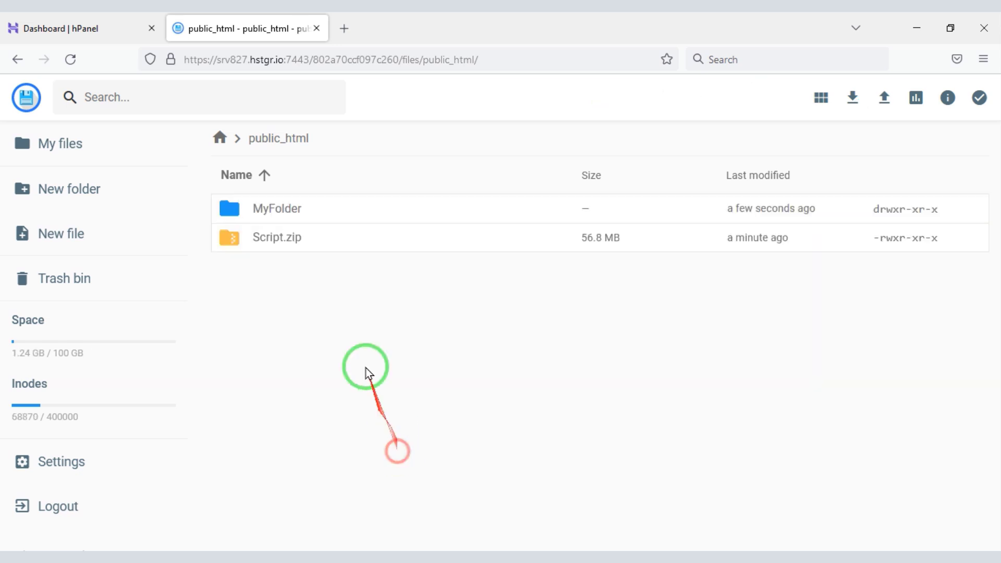
click(333, 244)
click(781, 108)
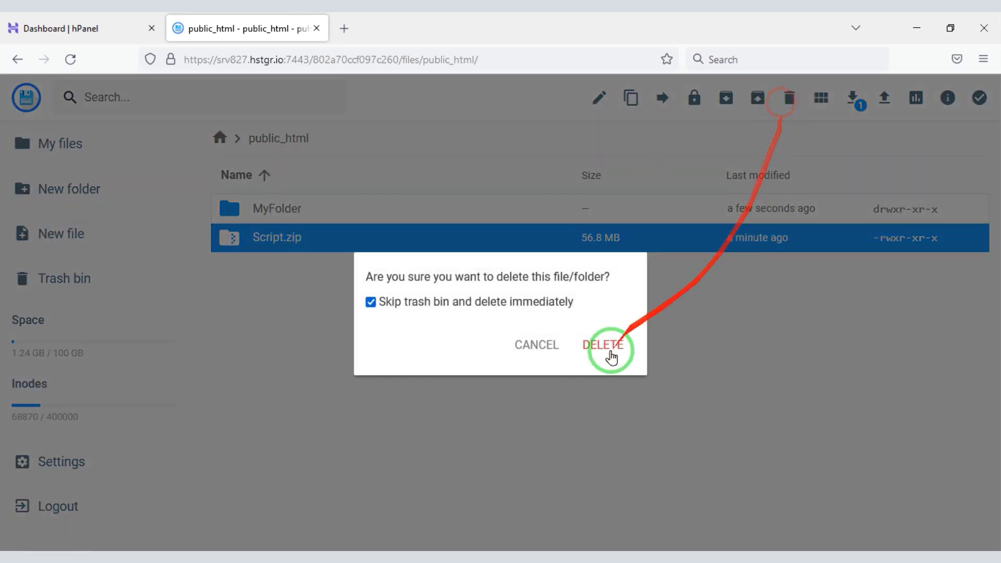
click(610, 345)
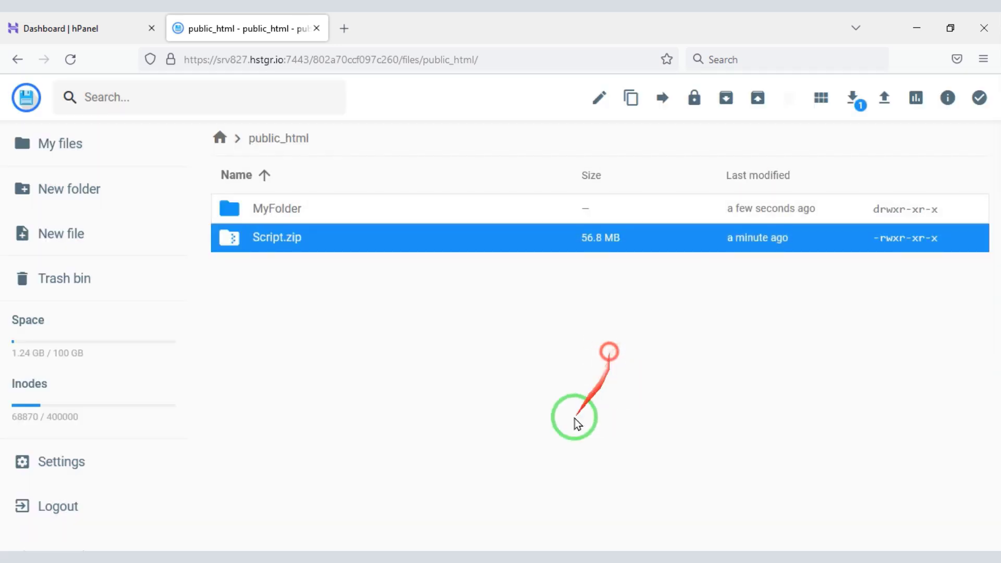
Move everything in MyFolder/Script directly into public_html.
double_click(344, 209)
double_click(328, 211)
click(327, 500)
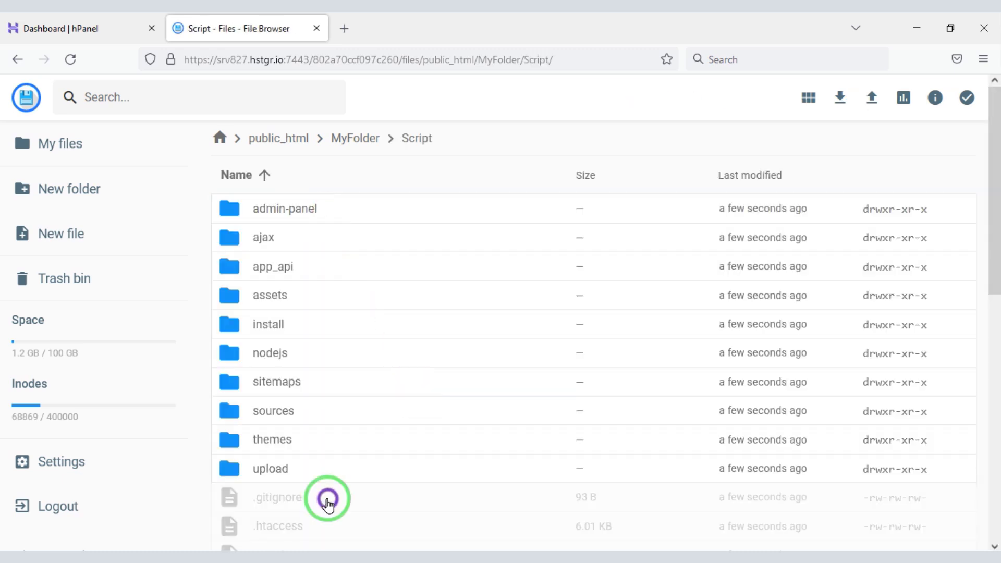
key(ctrl+a)
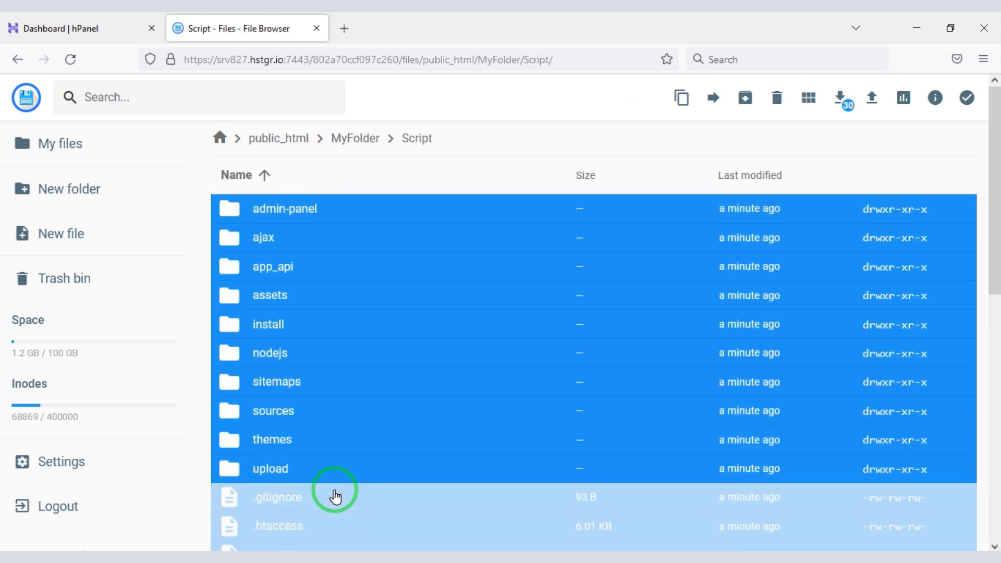
click(713, 98)
double_click(518, 201)
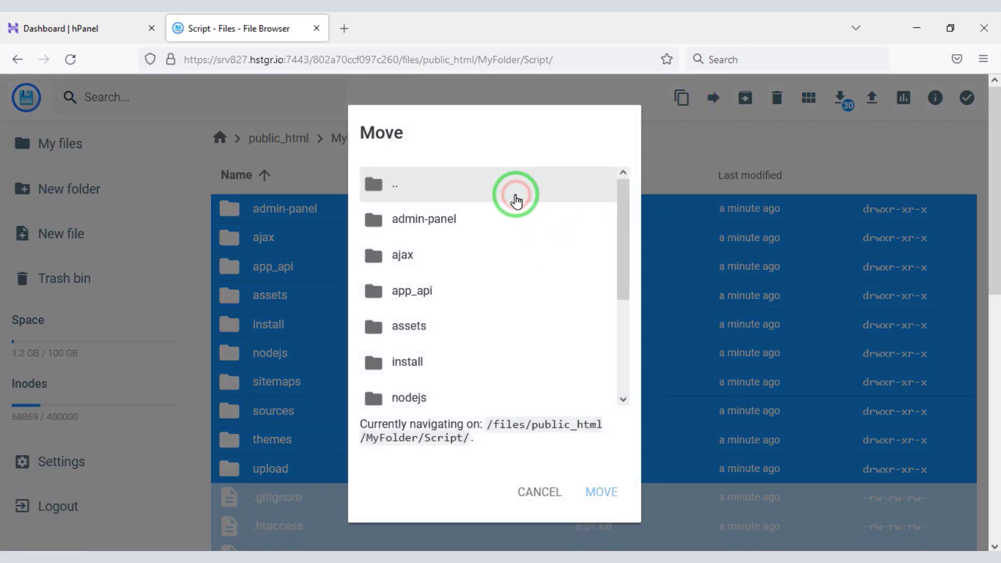
double_click(461, 291)
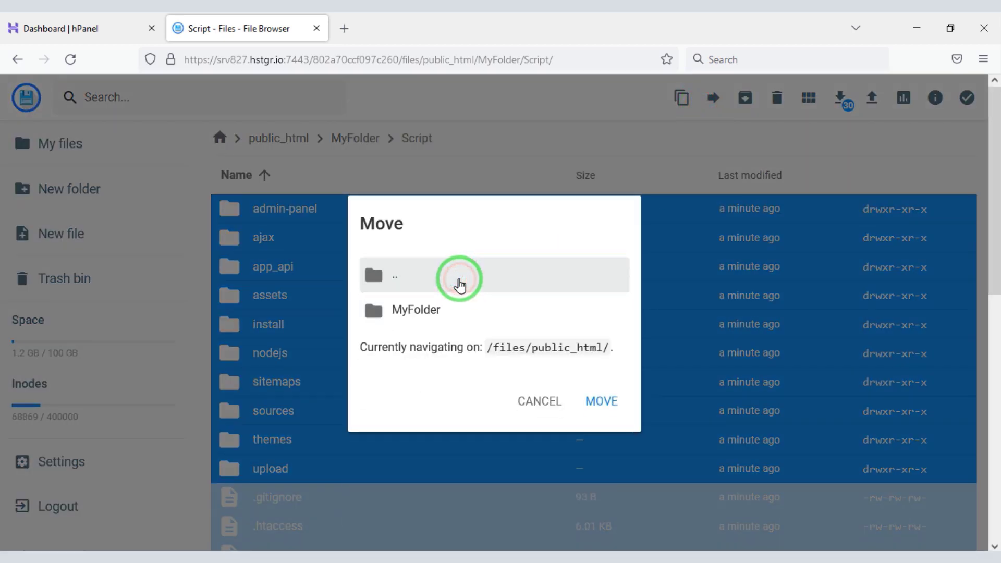
double_click(458, 279)
click(450, 308)
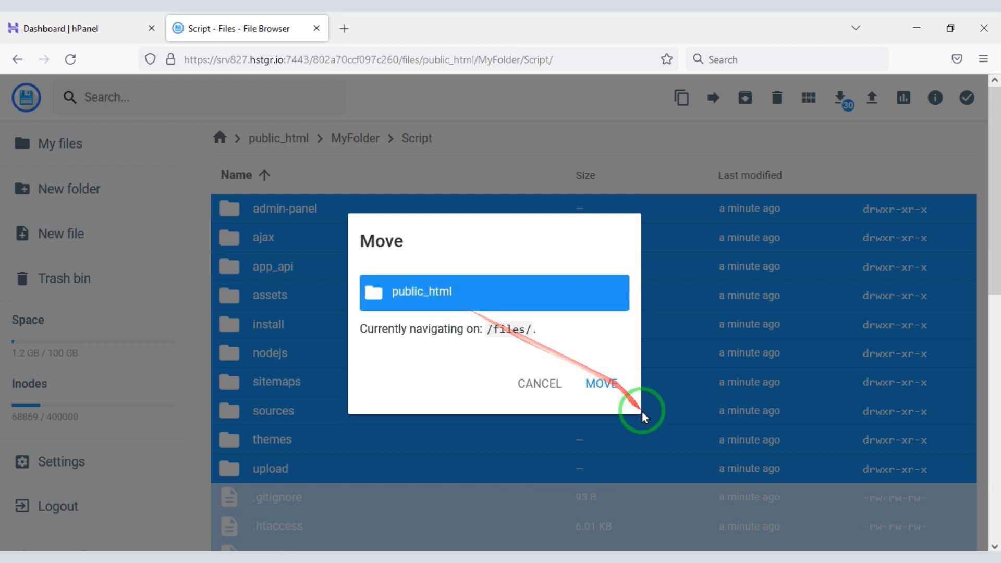
click(612, 392)
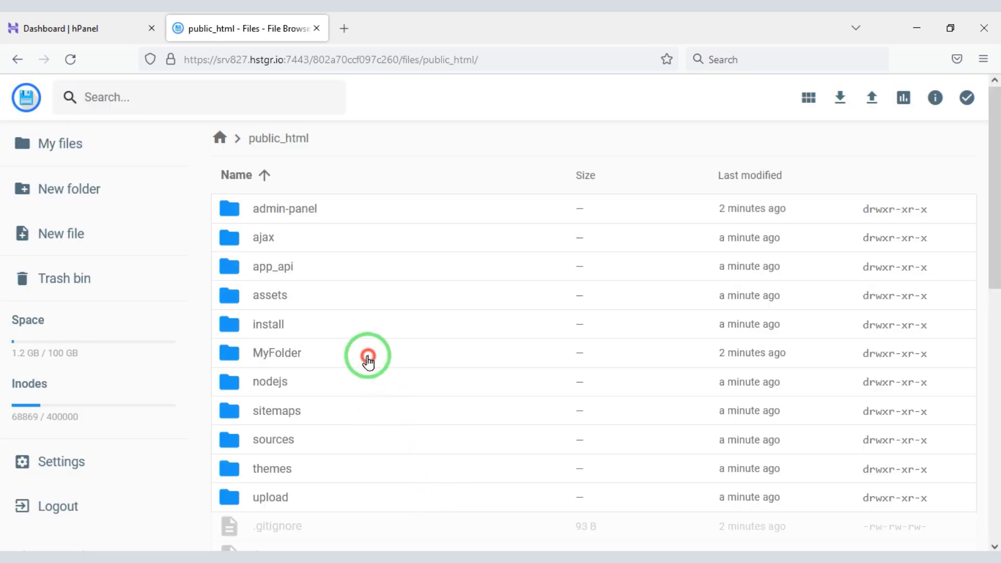
Permanently delete the now-empty MyFolder.
click(367, 359)
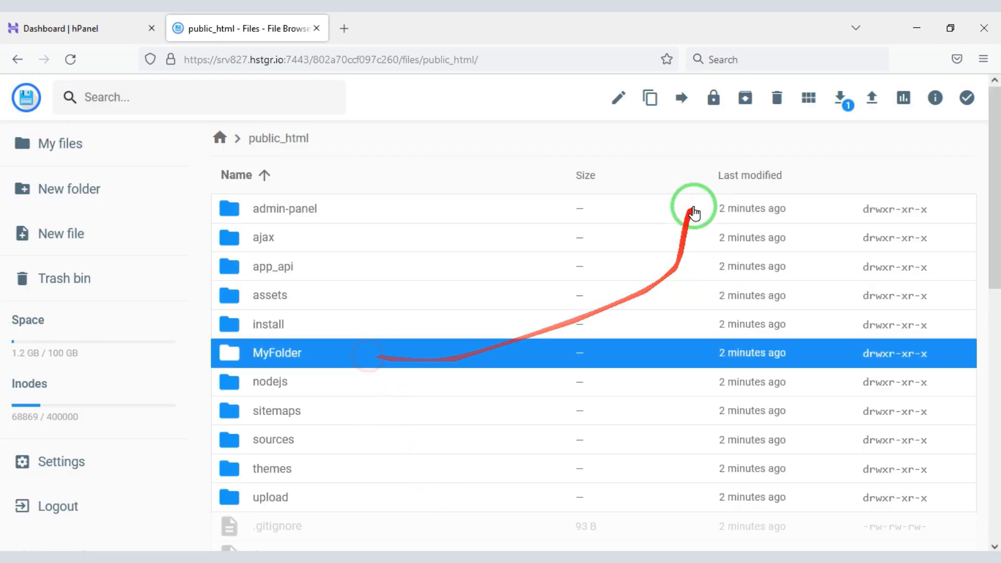
click(777, 98)
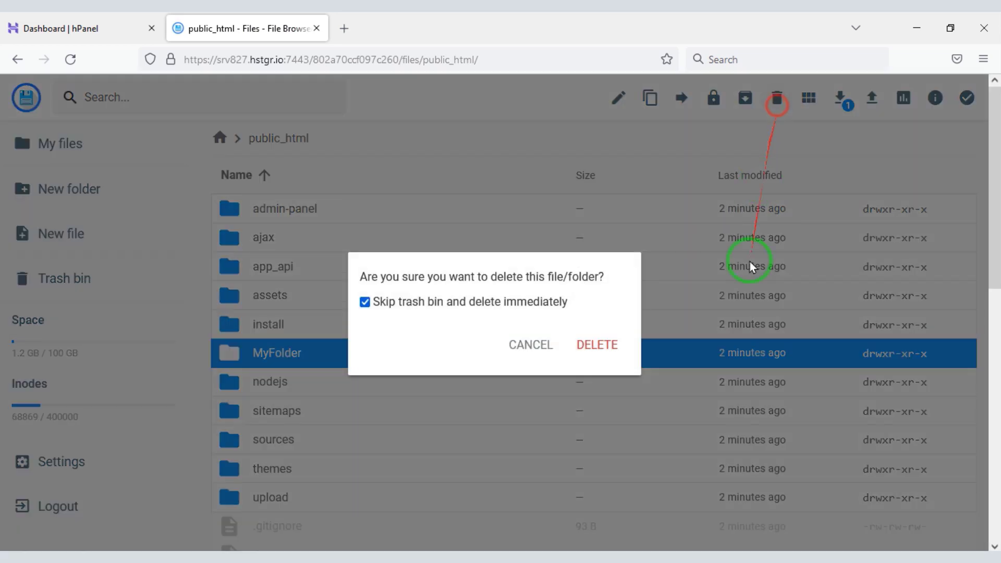
click(598, 346)
Load qnaweb.xyz in a new tab, accept the PlayTube terms, and pass the requirements check.
click(344, 30)
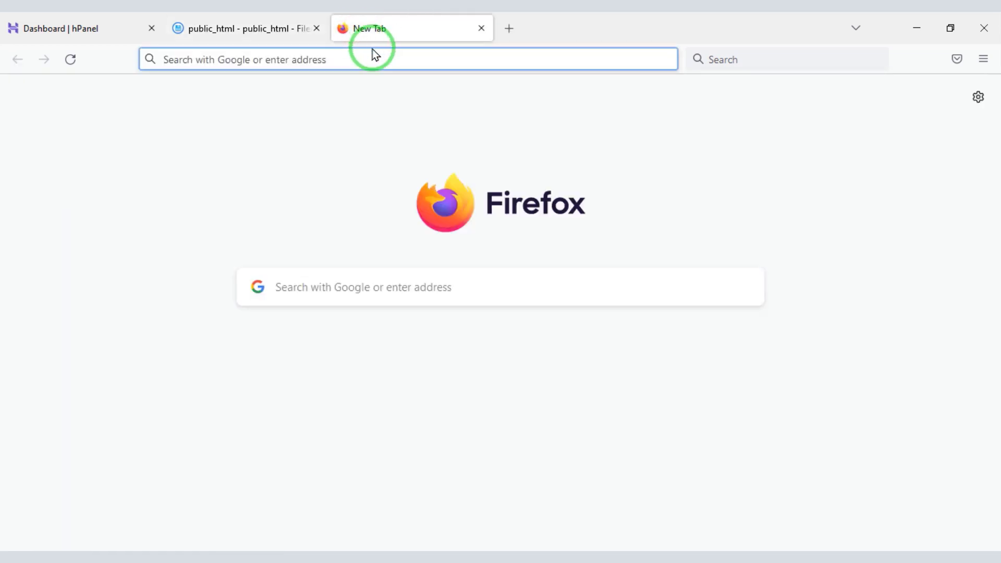
text(qnawe)
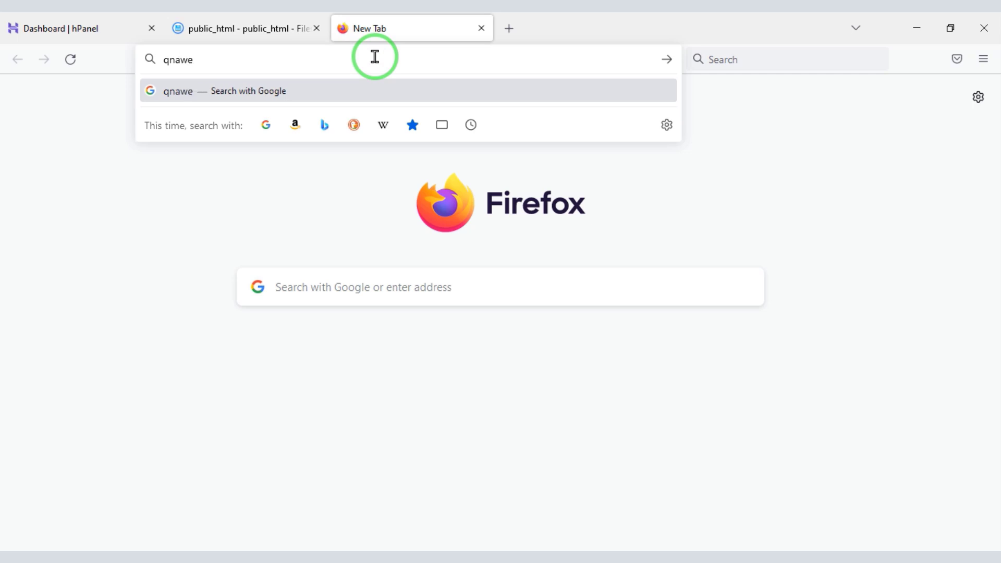
text(b.xyz)
key(Return)
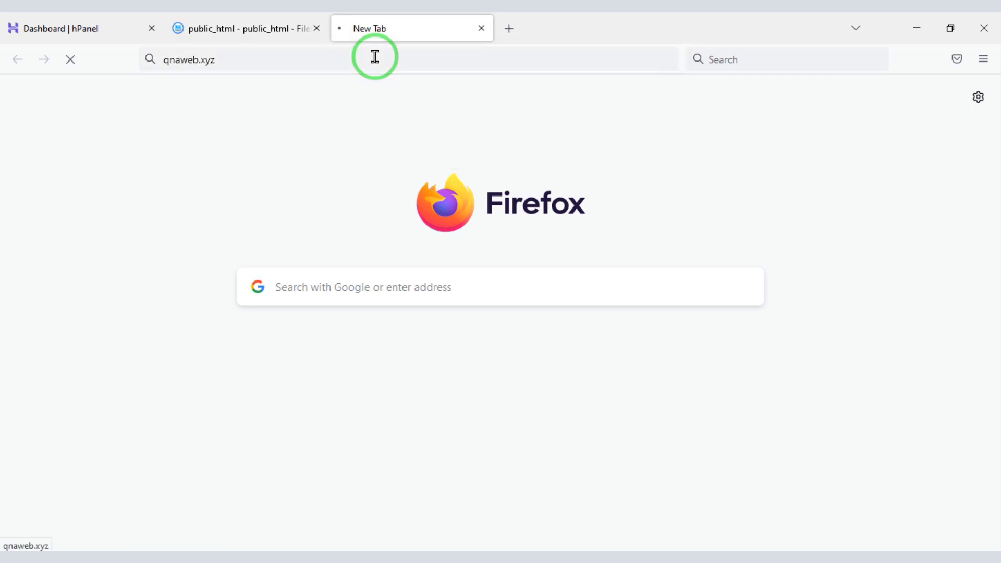
scroll(994, 268, down, 3)
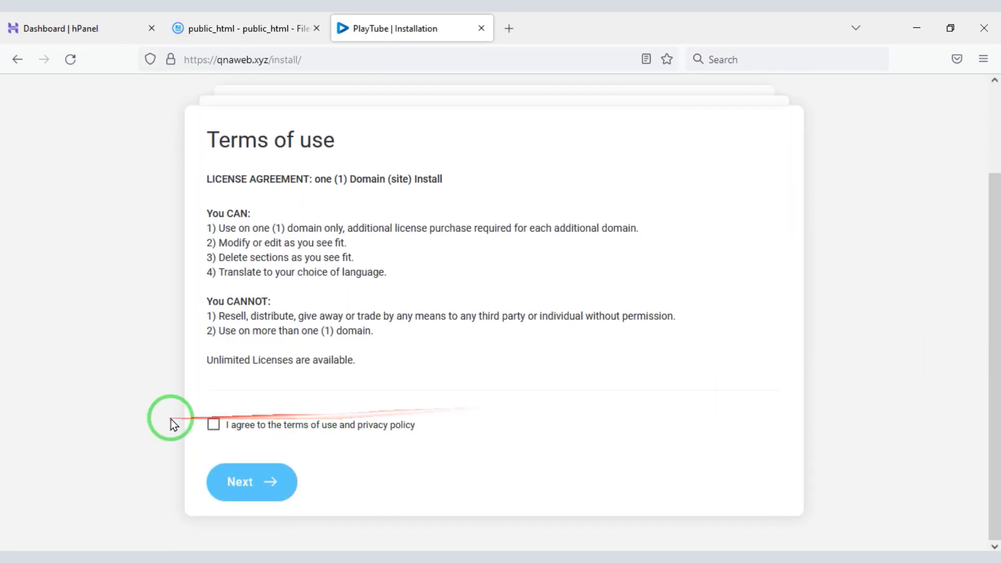
click(210, 425)
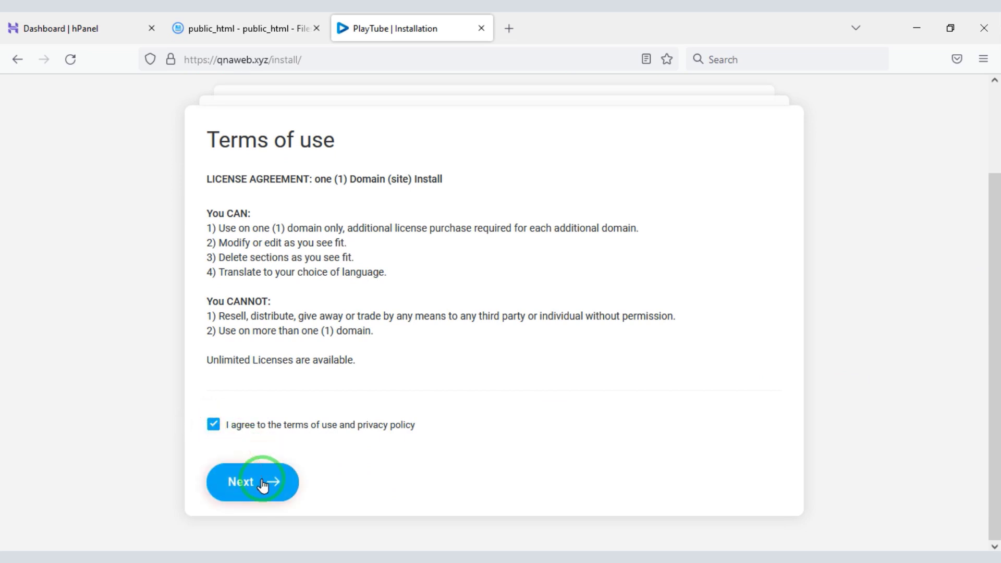
drag(995, 168, 997, 446)
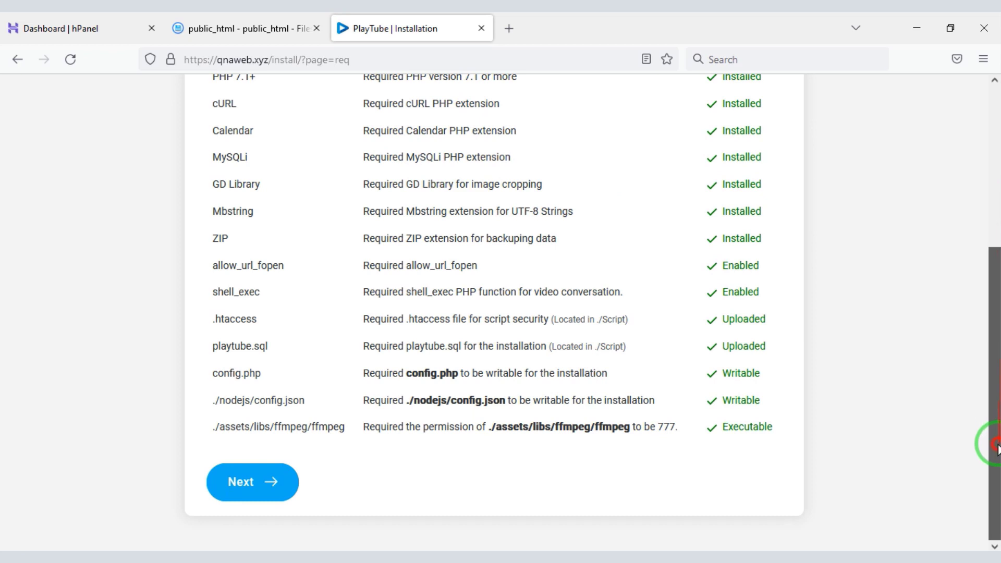
click(245, 482)
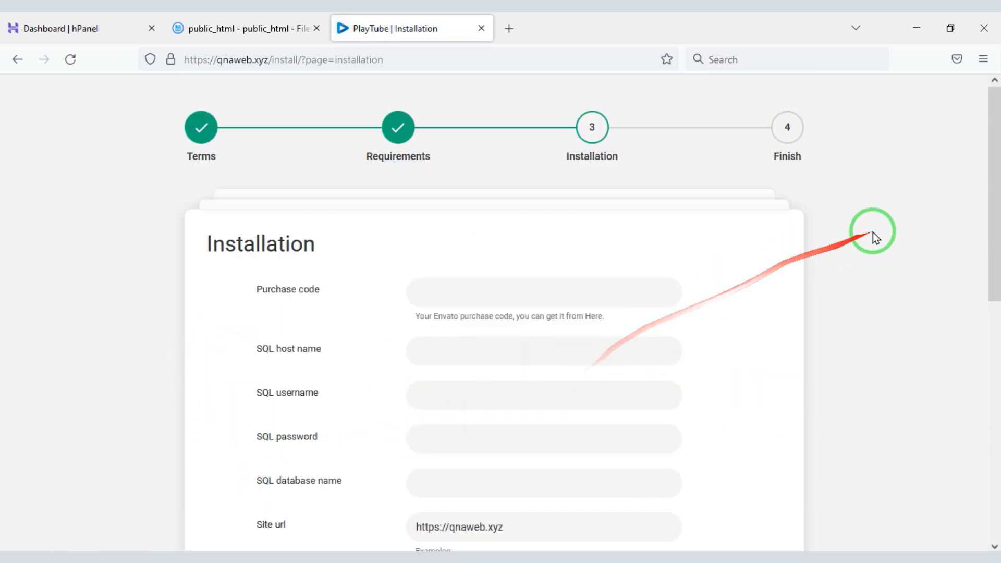
Copy the purchase code from the license certificate PDF into the installer's Purchase code field.
drag(995, 190, 995, 262)
mouse_move(241, 120)
mouse_down()
mouse_move(675, 127)
mouse_move(726, 177)
mouse_up()
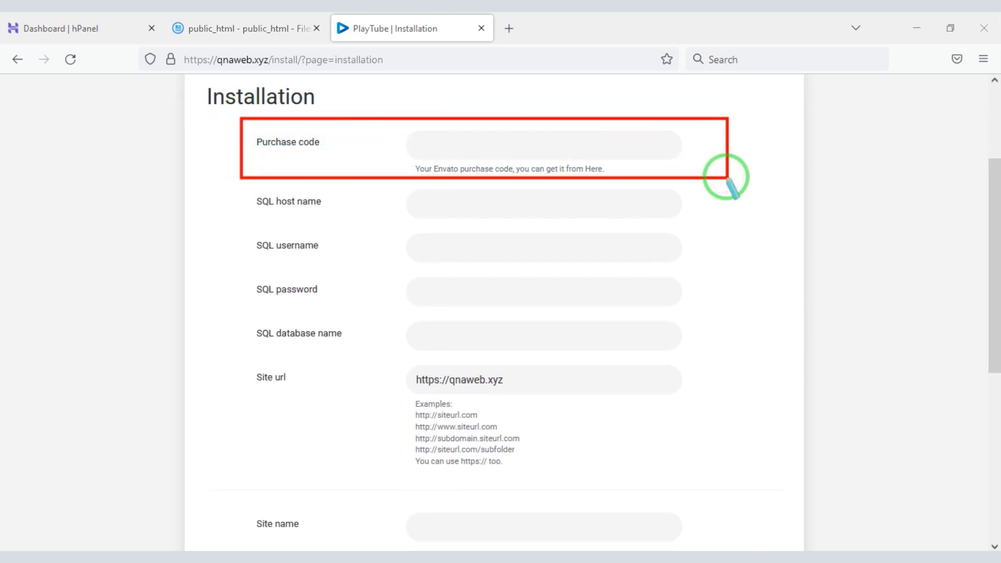
click(101, 548)
double_click(241, 207)
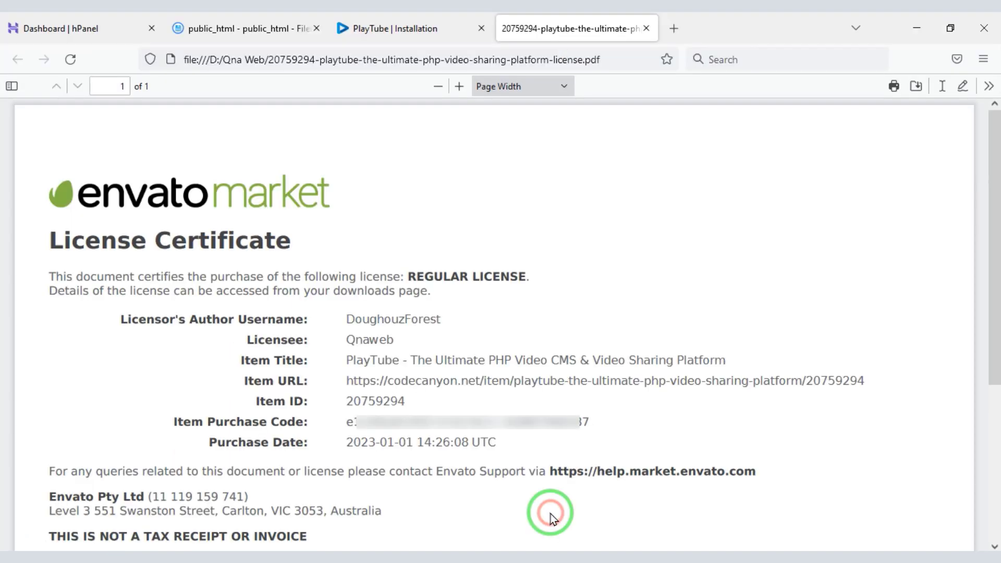
triple_click(505, 425)
right_click(505, 420)
click(559, 246)
click(429, 29)
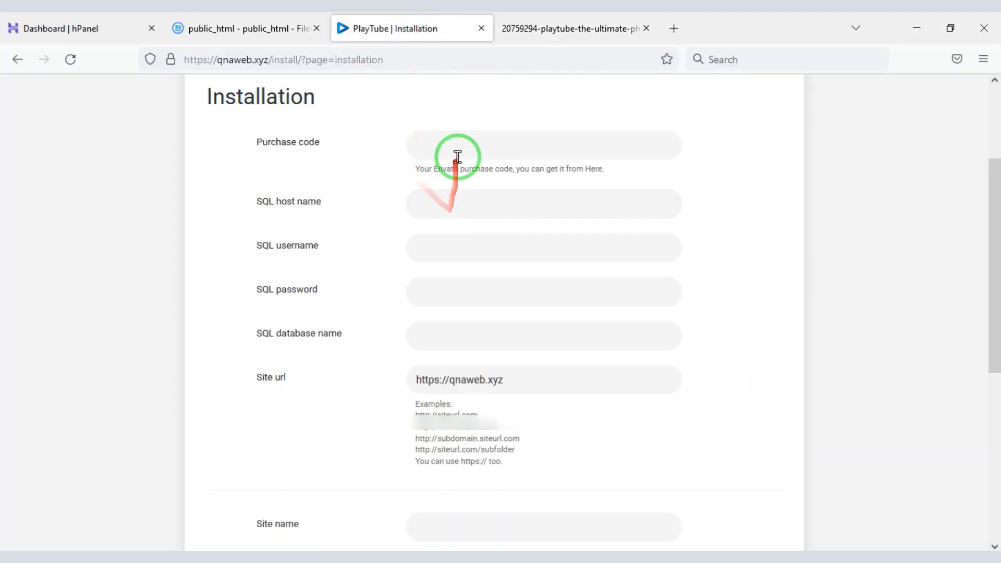
right_click(457, 154)
click(491, 257)
click(646, 28)
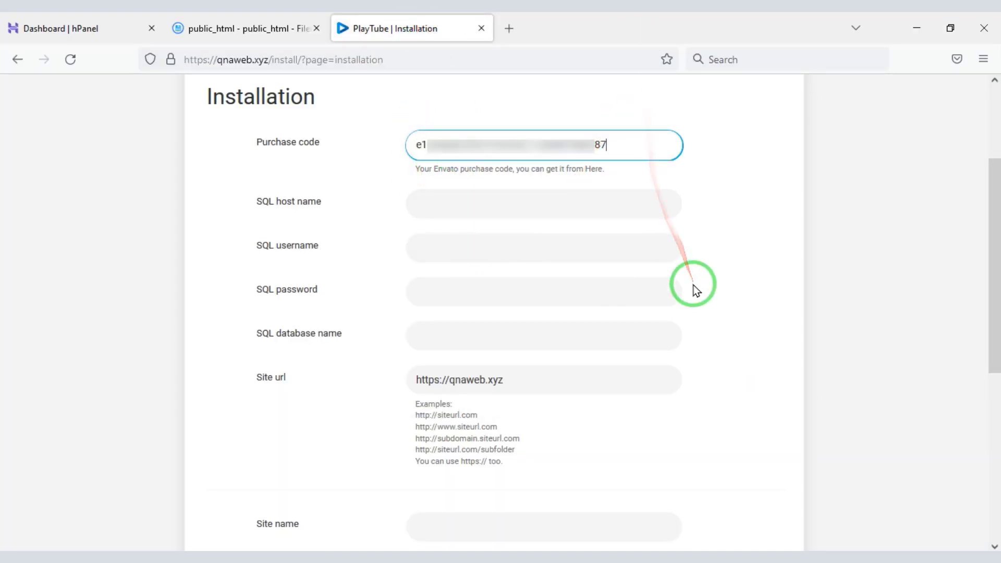
Enter localhost as the installer's SQL host name.
click(465, 207)
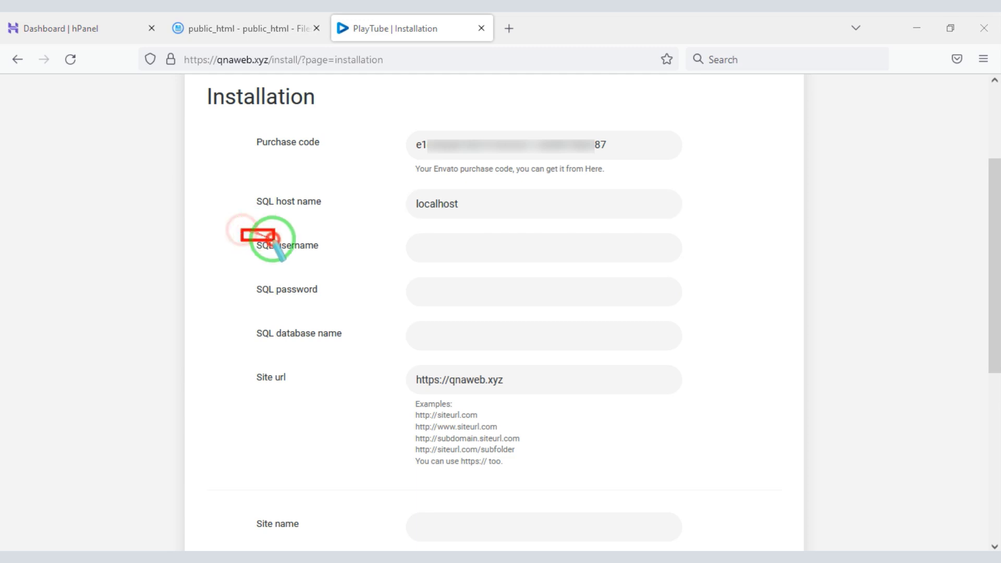
mouse_move(241, 229)
mouse_down()
mouse_move(599, 339)
mouse_move(708, 359)
mouse_up()
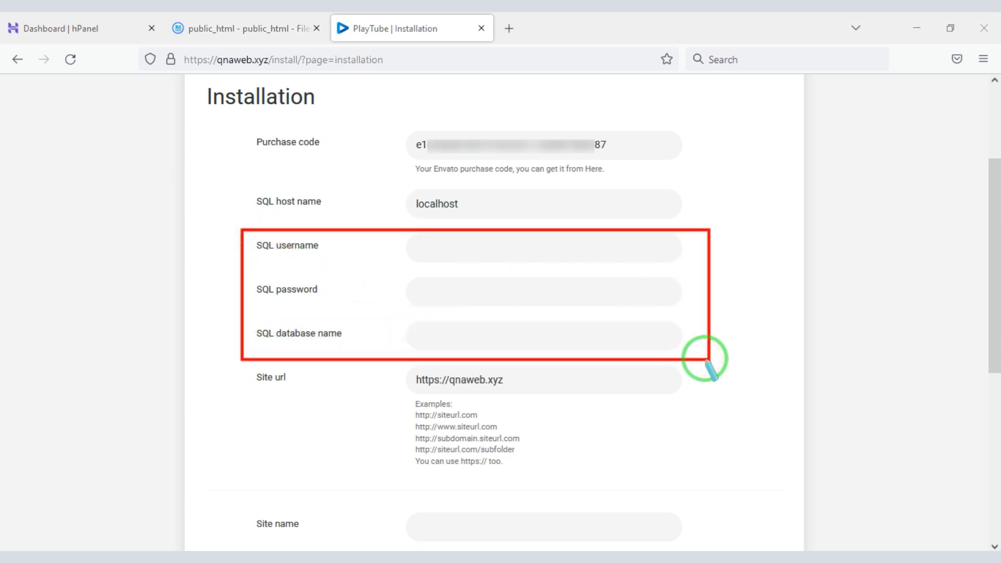
drag(702, 359, 699, 361)
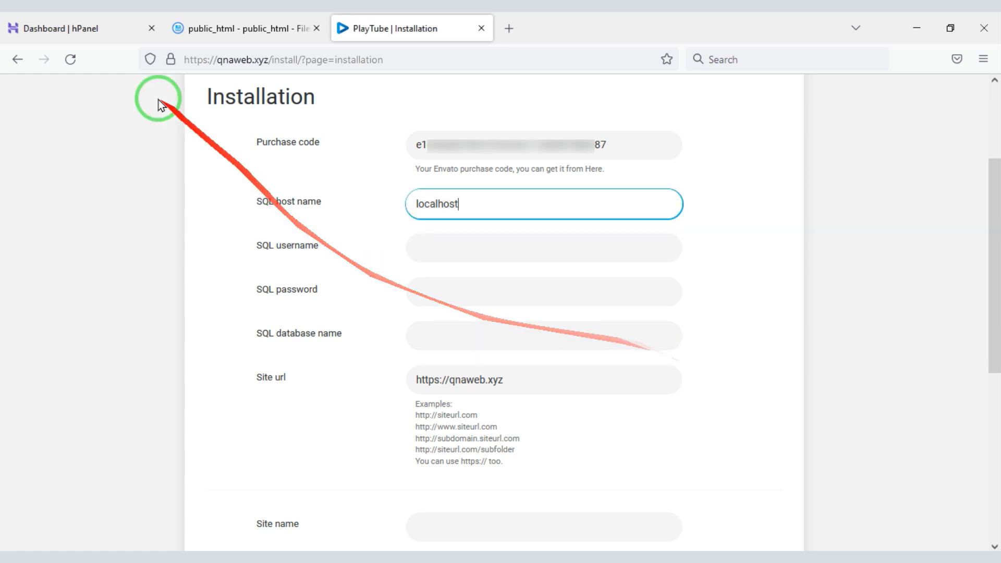
click(88, 20)
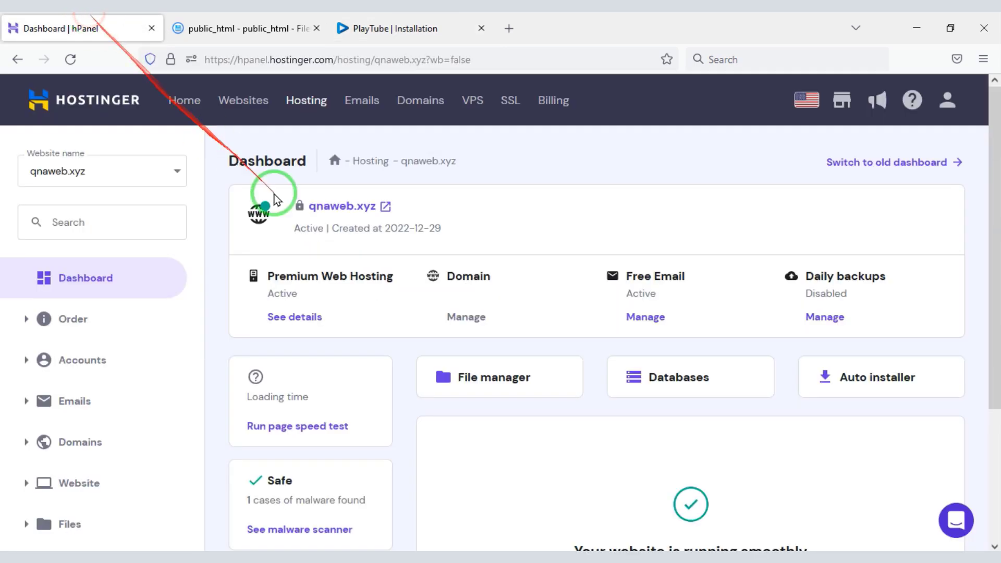
Open Databases > MySQL Databases in hPanel and enter 'qnaweb' as the new database name.
drag(996, 180, 993, 330)
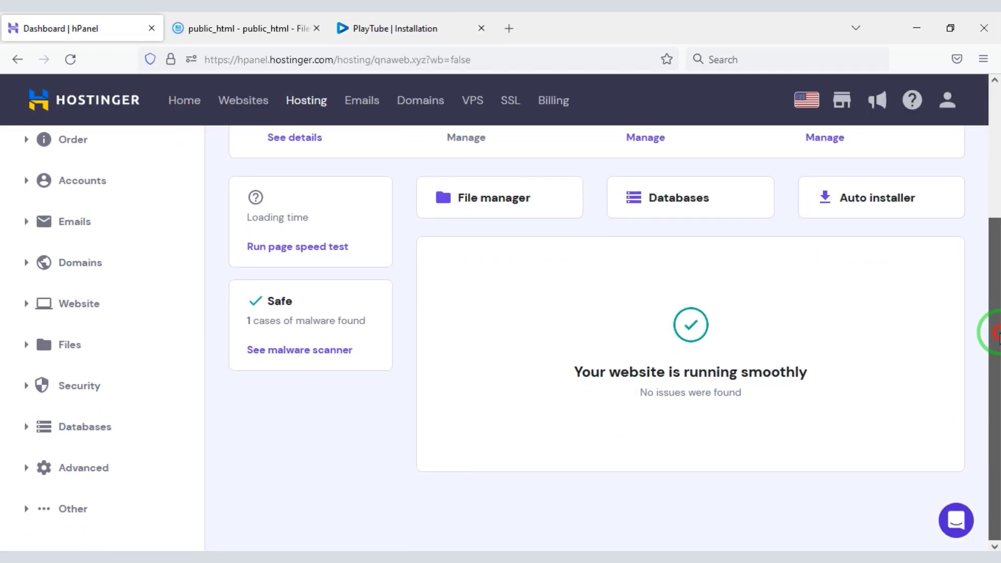
click(142, 434)
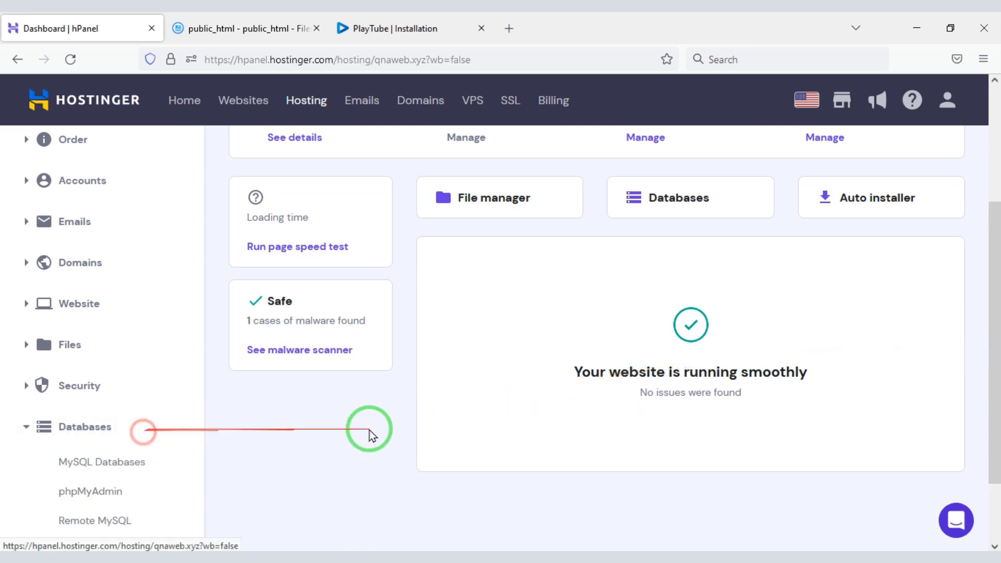
drag(992, 315, 996, 353)
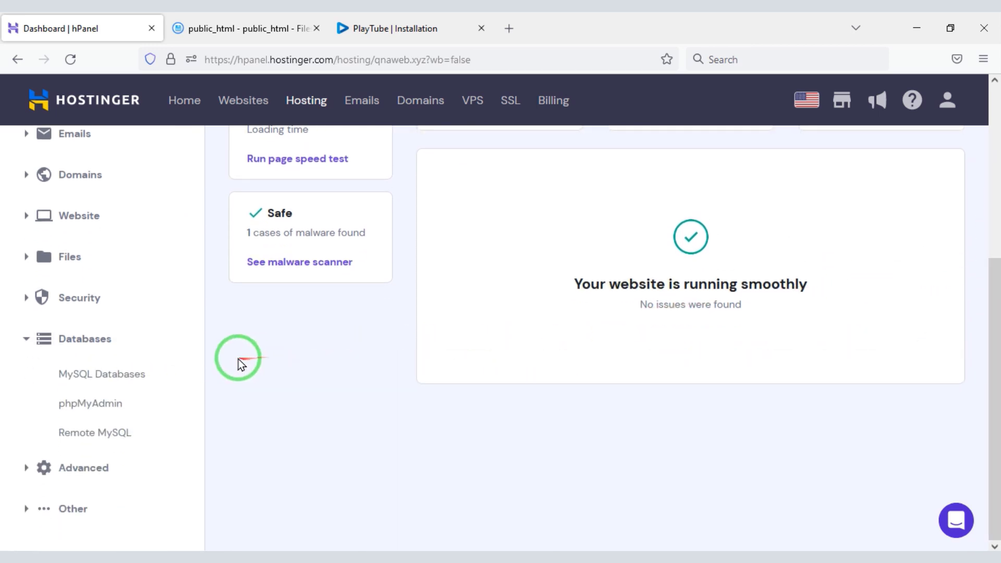
drag(40, 361, 163, 384)
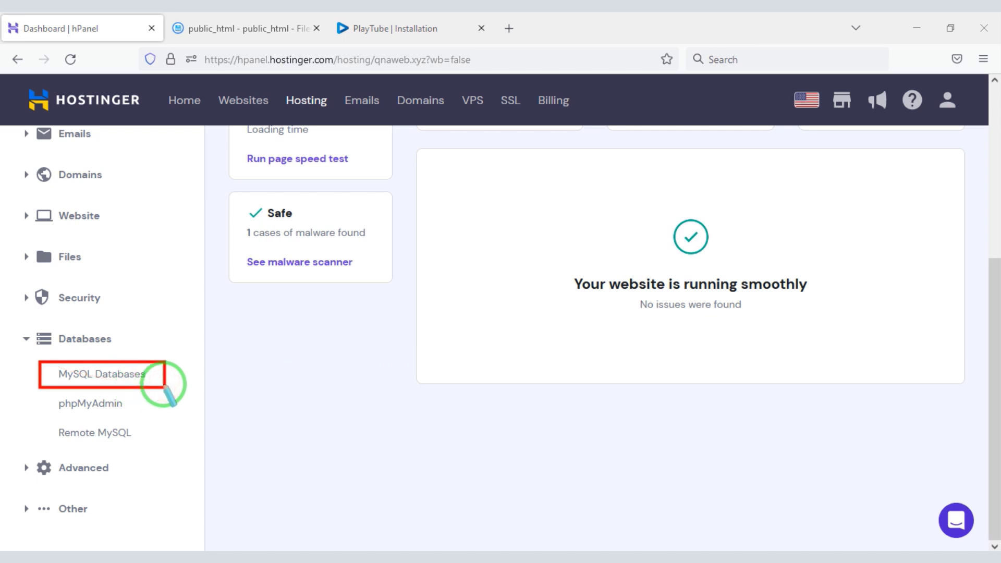
click(123, 376)
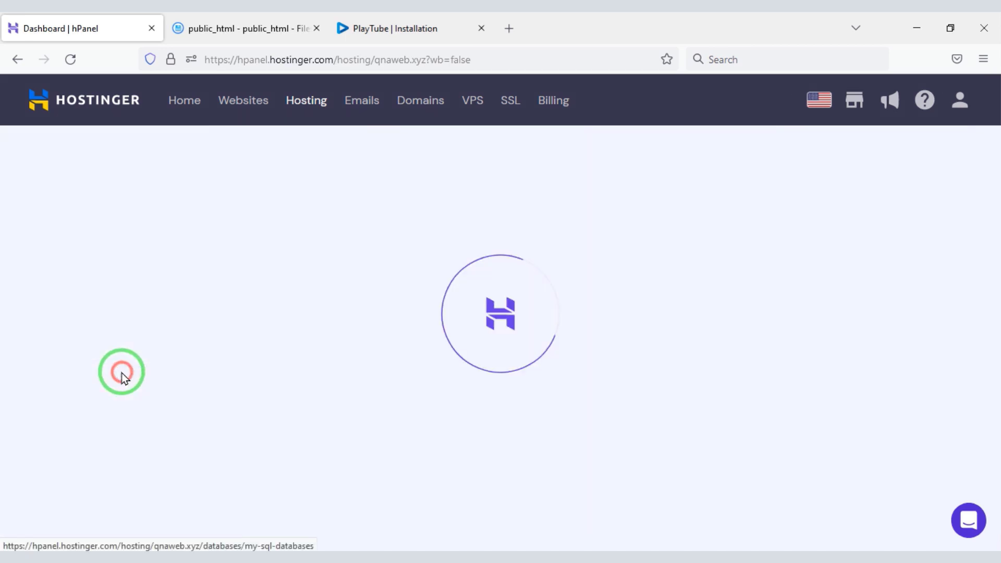
click(609, 269)
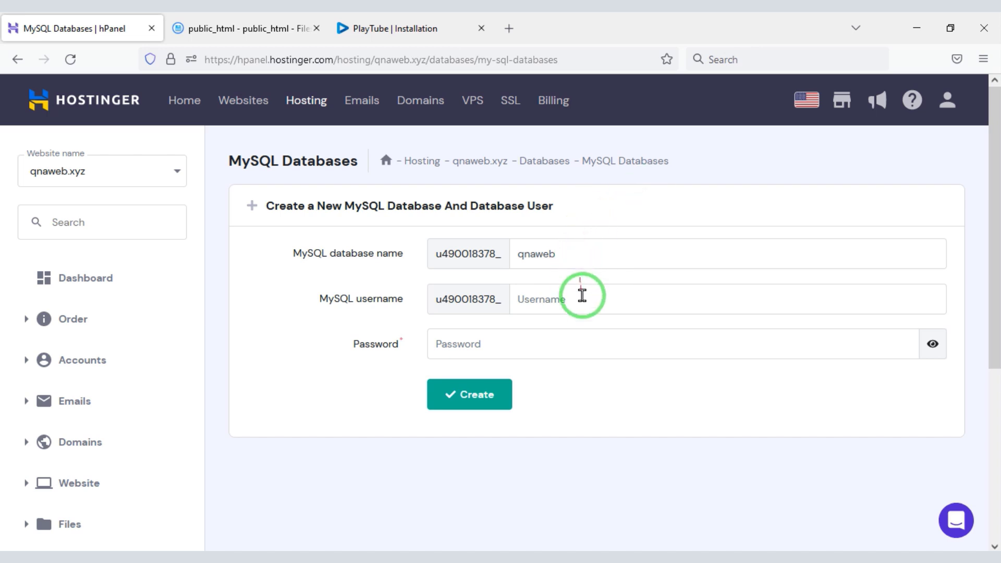
Enter MySQL username userqnaweb and copy a freshly generated random password.
click(583, 300)
text(userqnaw)
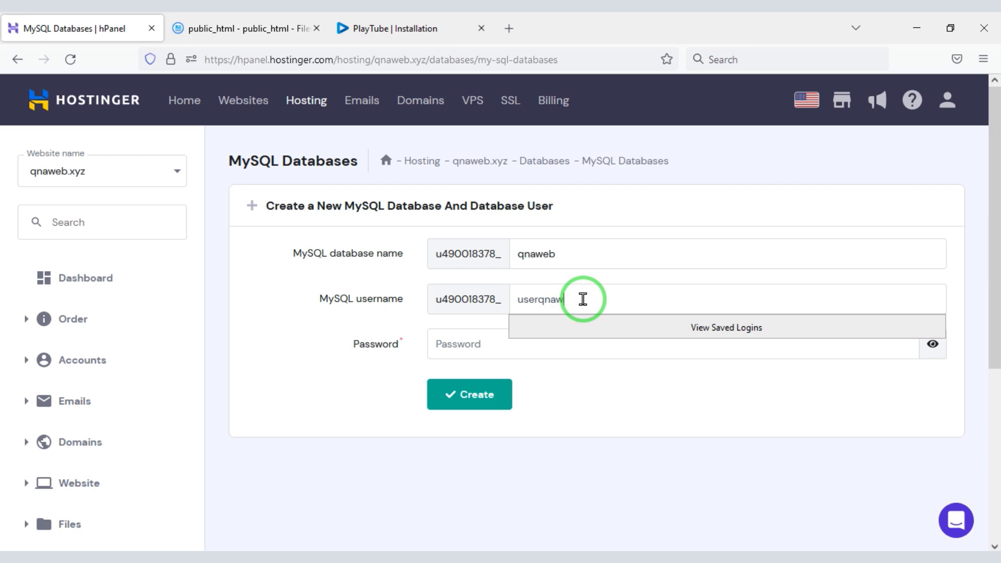
text(eb)
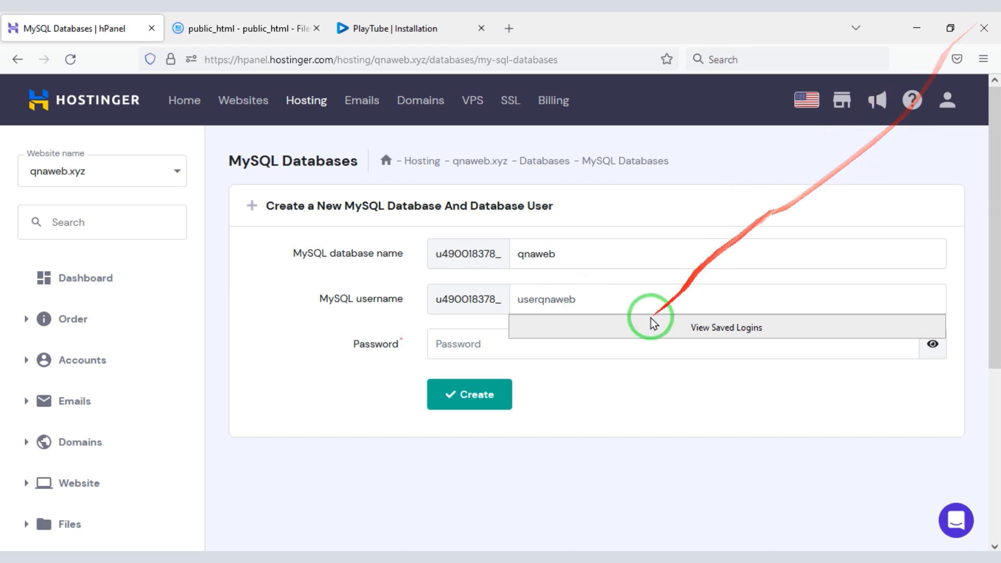
click(485, 343)
click(899, 344)
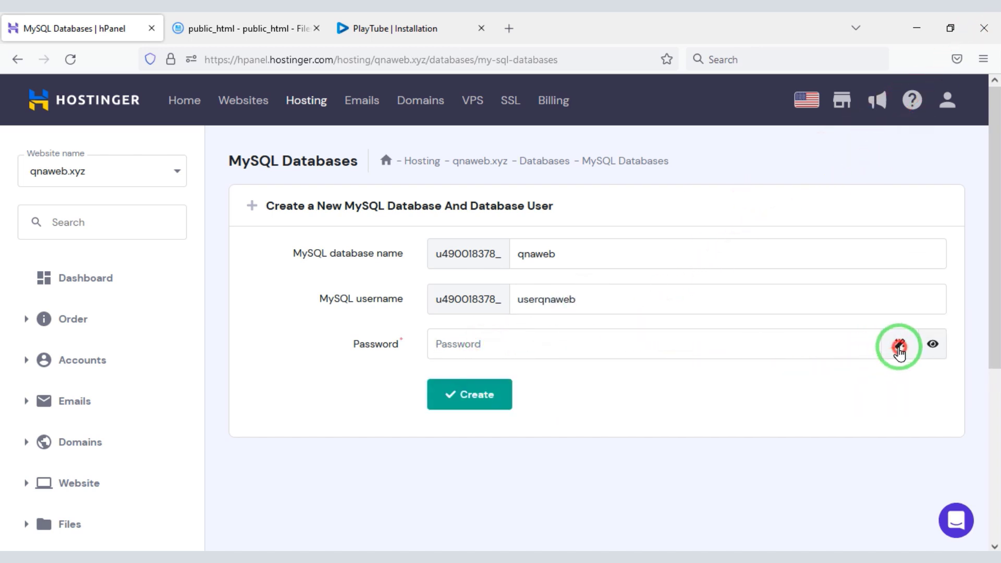
drag(425, 342, 471, 343)
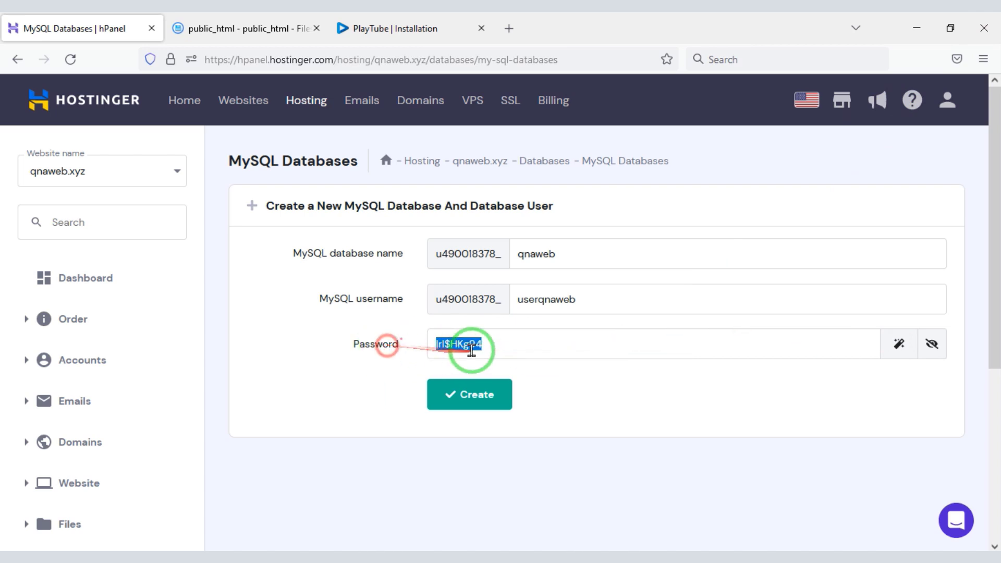
right_click(472, 344)
click(550, 148)
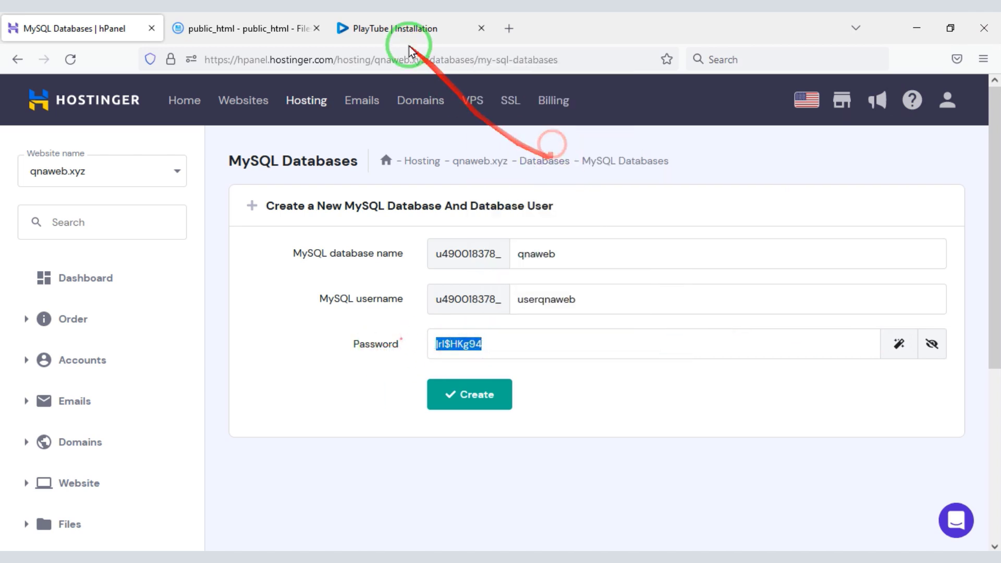
Paste the generated password into the PlayTube installer's SQL password field.
click(407, 42)
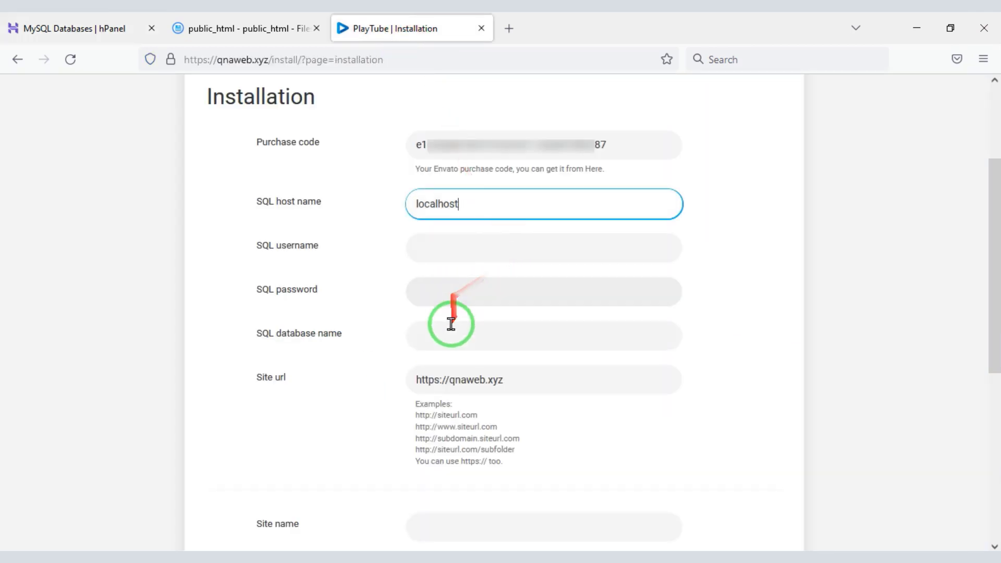
right_click(452, 303)
click(494, 410)
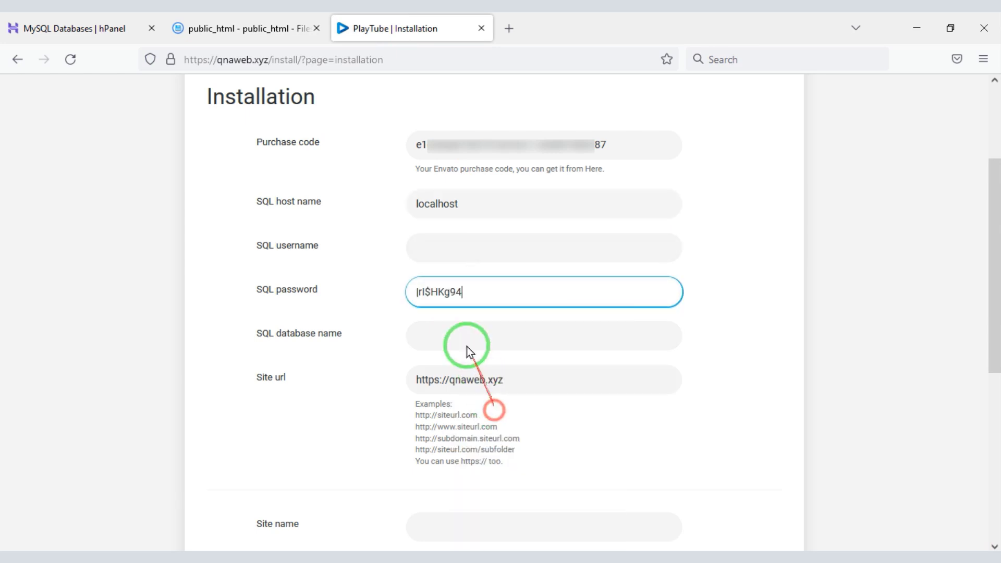
Create the qnaweb database and userqnaweb user in hPanel.
click(123, 24)
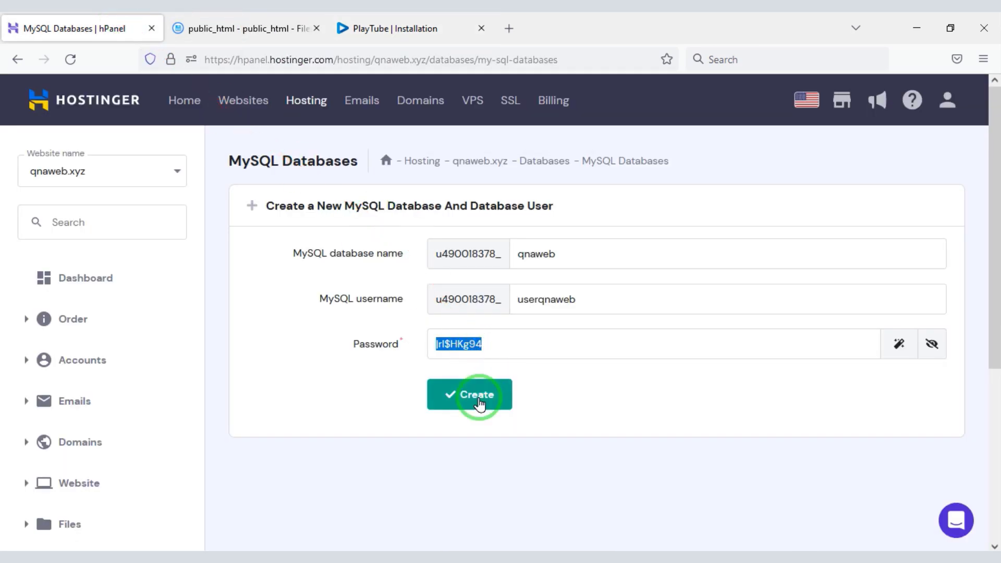
click(478, 401)
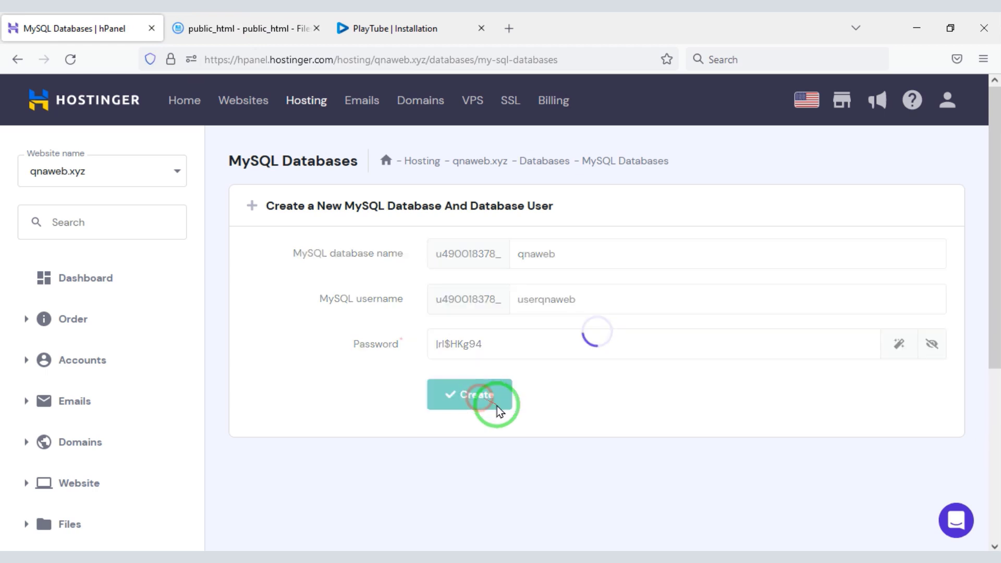
scroll(984, 409, down, 3)
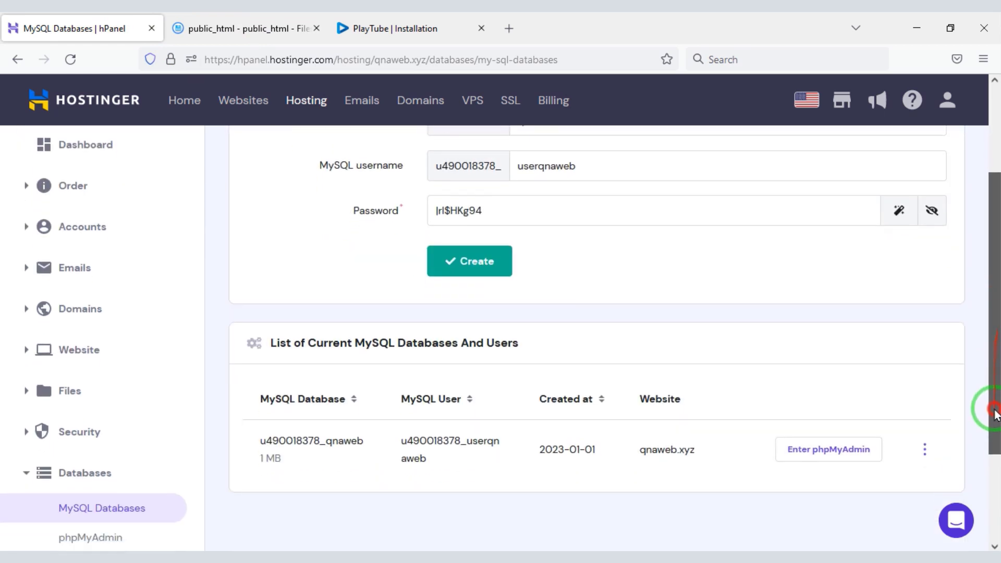
drag(250, 374, 720, 441)
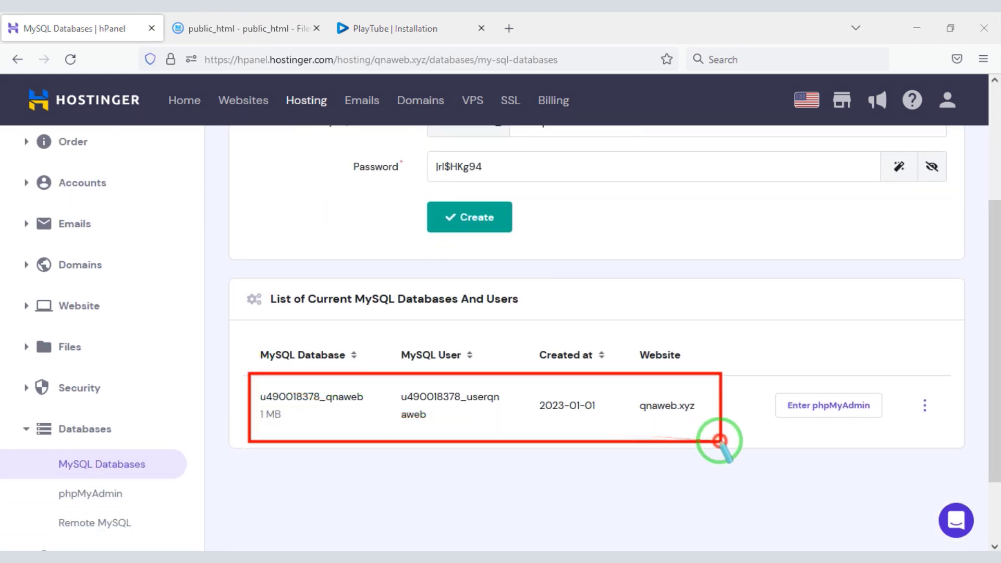
scroll(720, 440, up, 1)
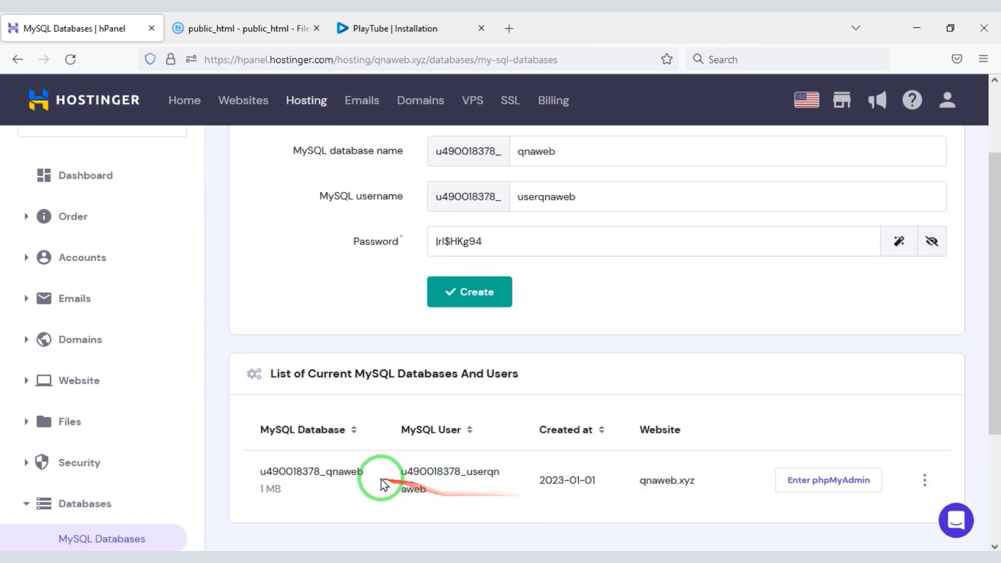
Copy the full database name into the installer's SQL database name field.
drag(323, 467, 277, 473)
right_click(308, 472)
click(334, 291)
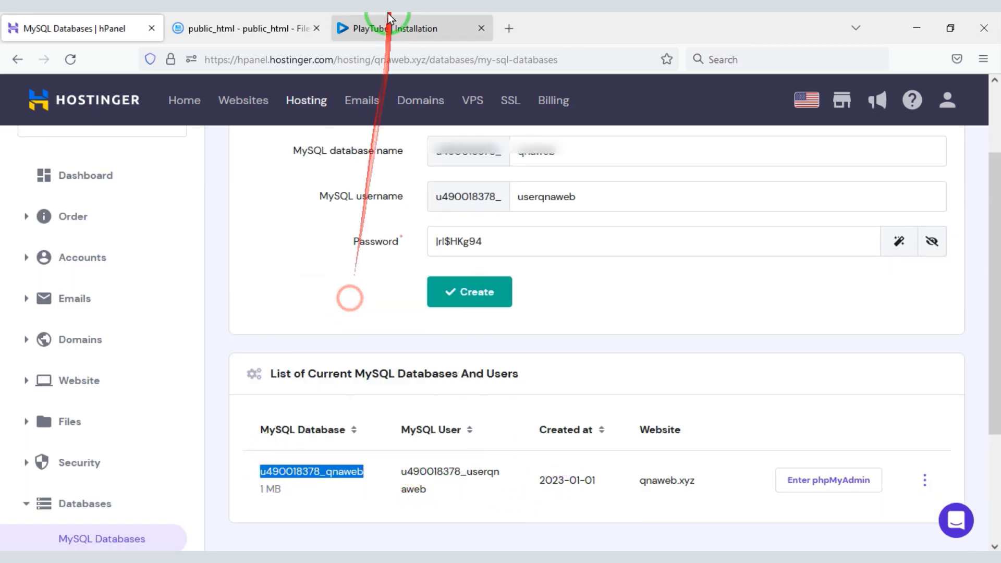
click(386, 28)
right_click(458, 336)
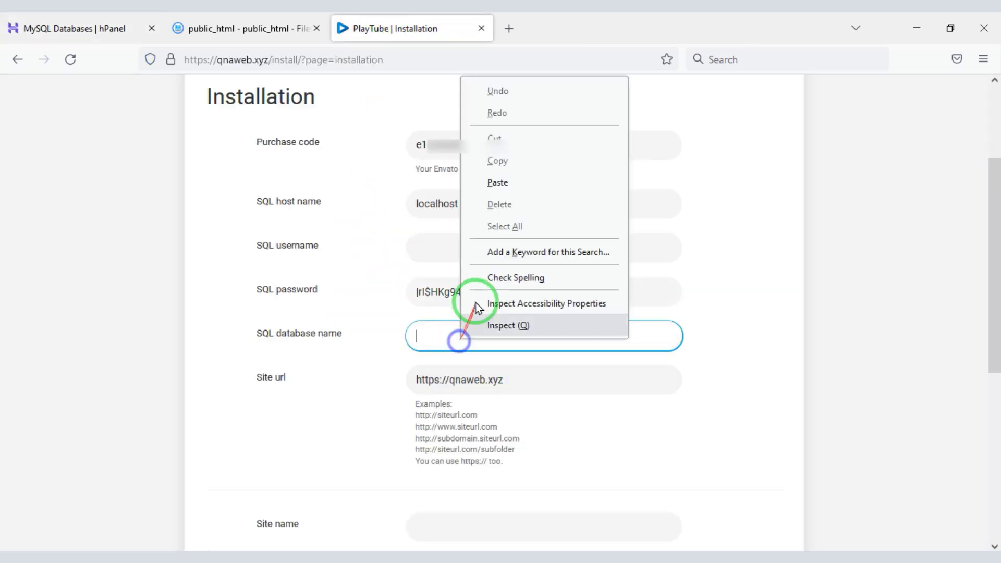
click(494, 183)
Copy the database user name into the installer's SQL username field.
click(105, 28)
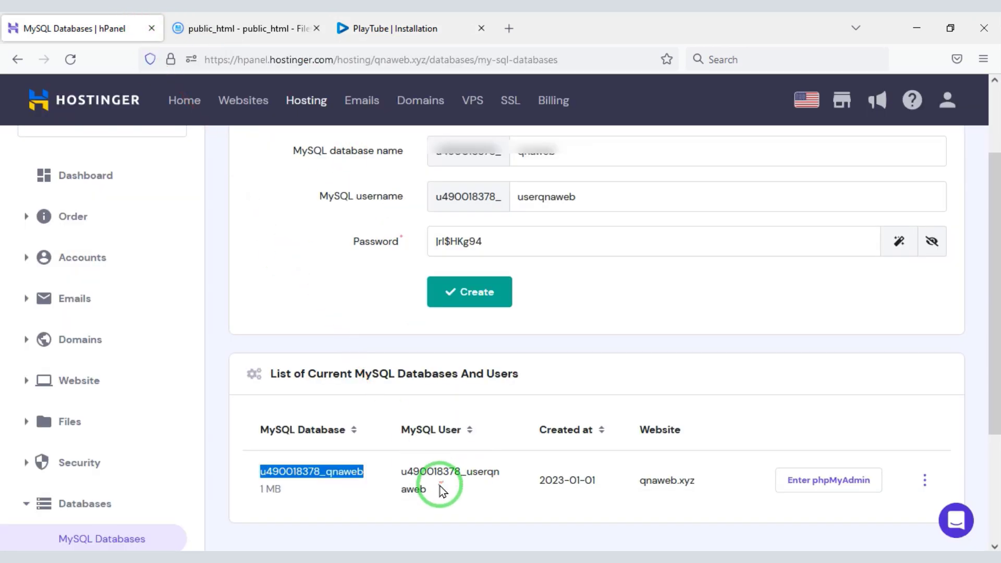
right_click(399, 474)
click(441, 287)
click(386, 28)
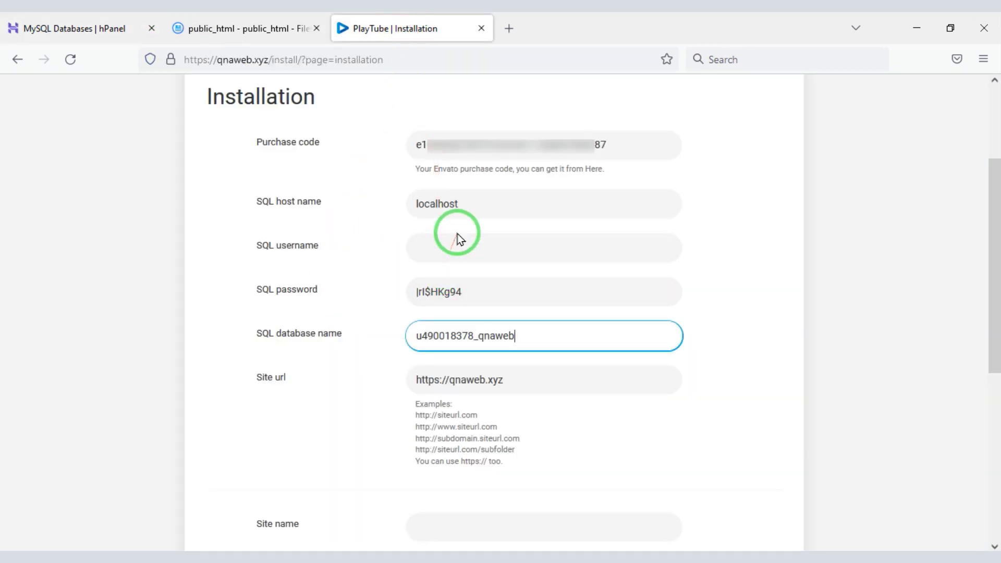
right_click(454, 252)
click(493, 362)
Set the site name to 'YouTube' and the title to 'Best Video share Website'.
scroll(848, 371, down, 6)
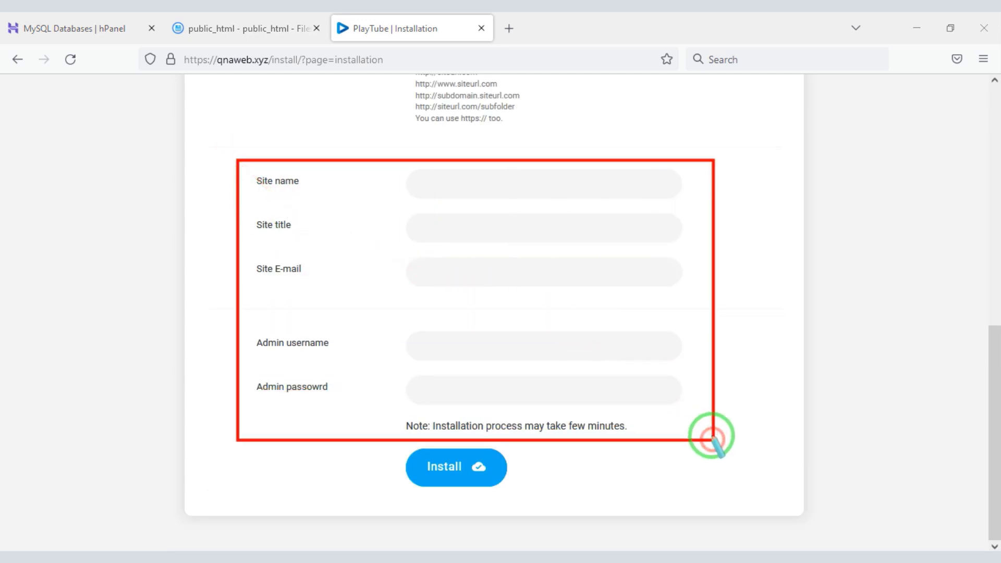
click(485, 183)
text(Y)
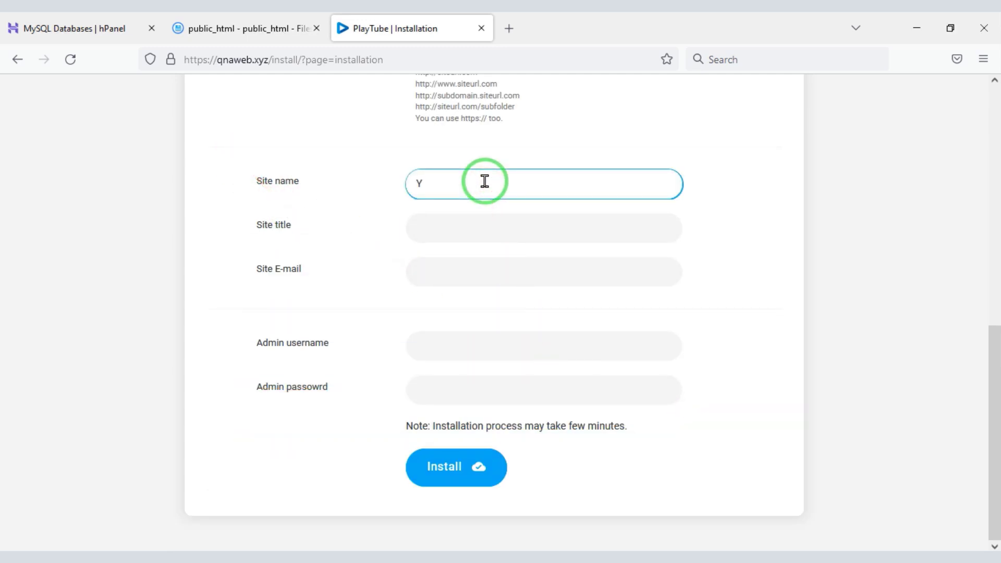
text(ouTube)
click(461, 230)
text(Best Video)
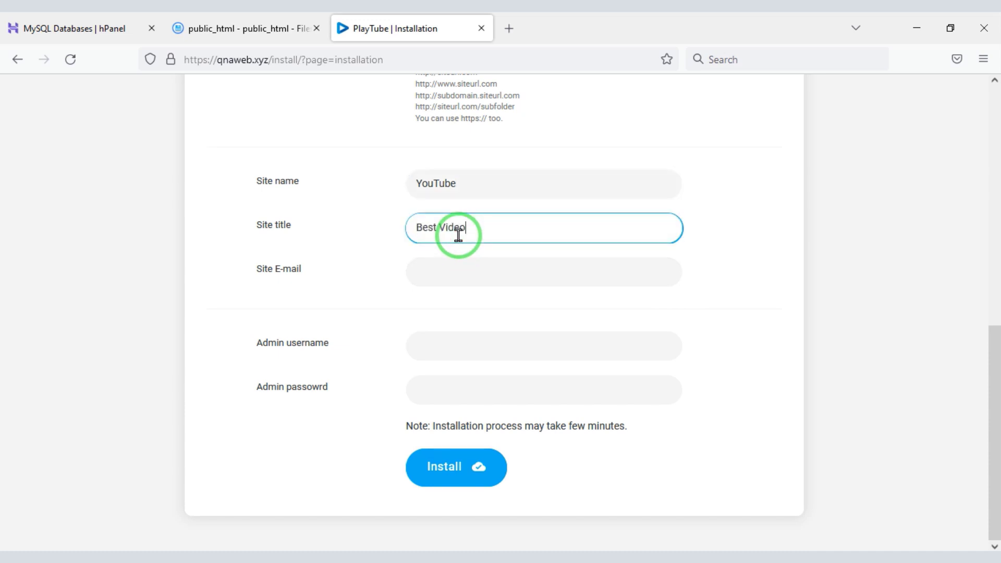
text( share Website)
Fill in the site e-mail, admin username and admin password, then start the installation.
click(464, 286)
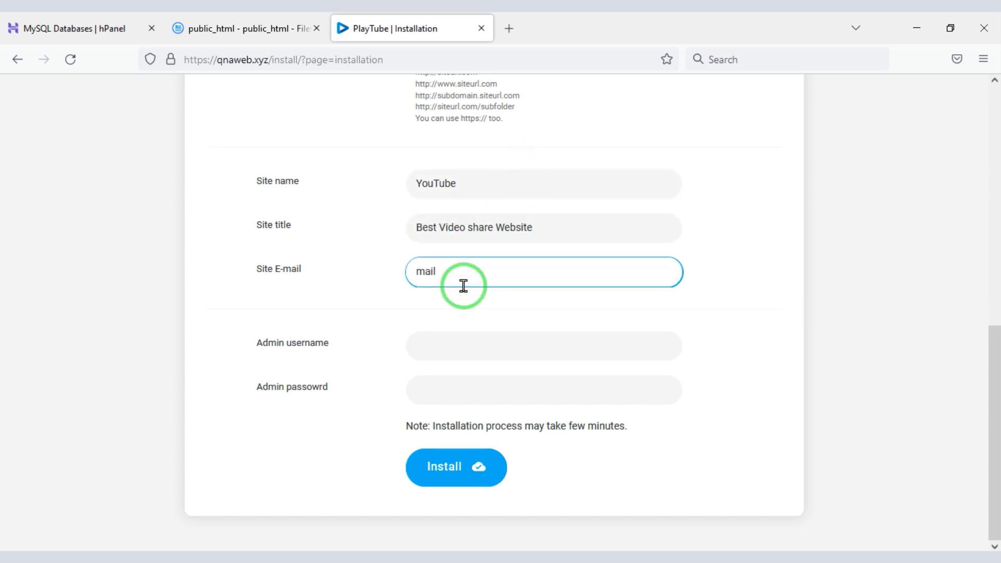
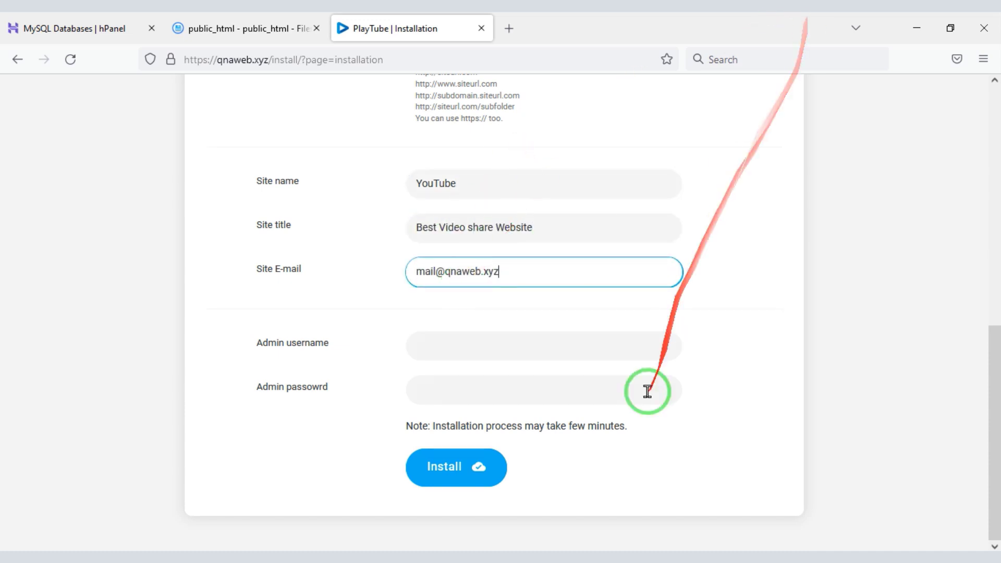
click(506, 355)
click(490, 393)
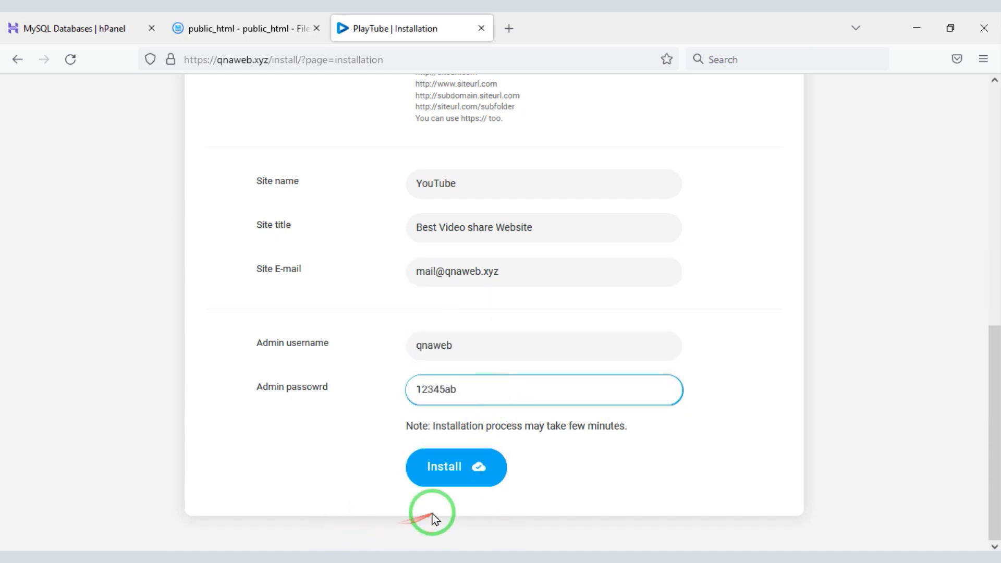
click(451, 468)
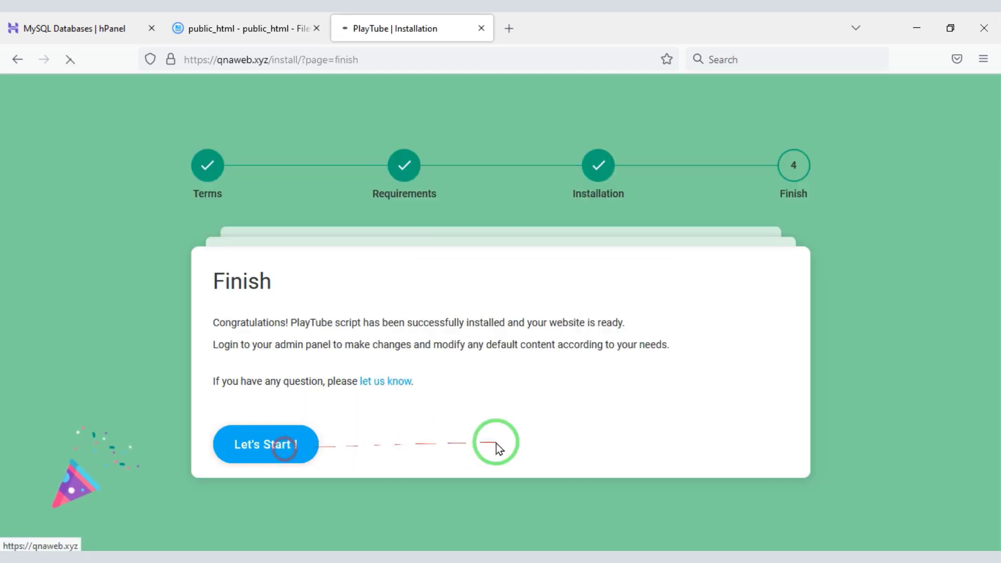
Dismiss the cookie notice, permanently delete the install folder, and bring up the site's log-in form.
click(864, 428)
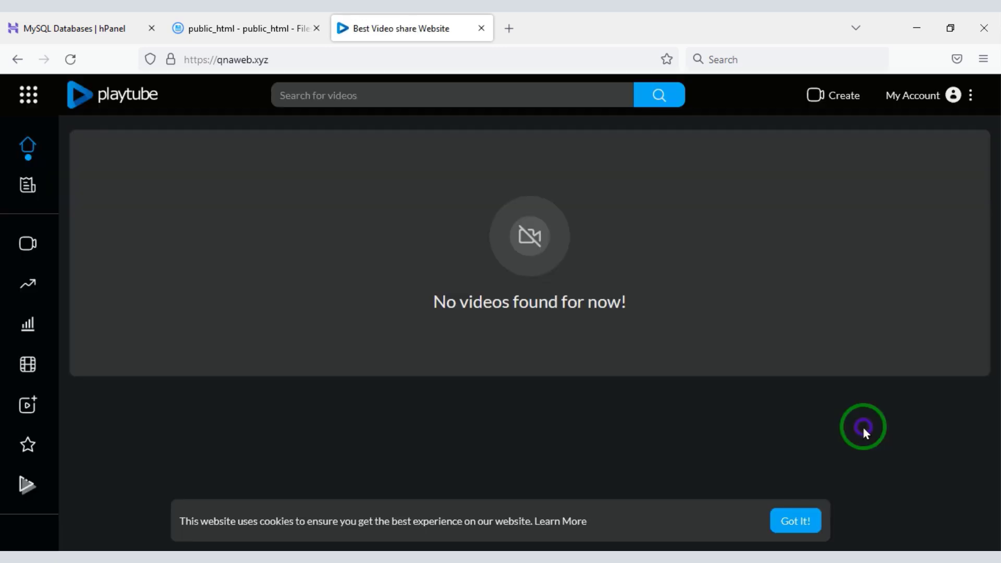
click(811, 522)
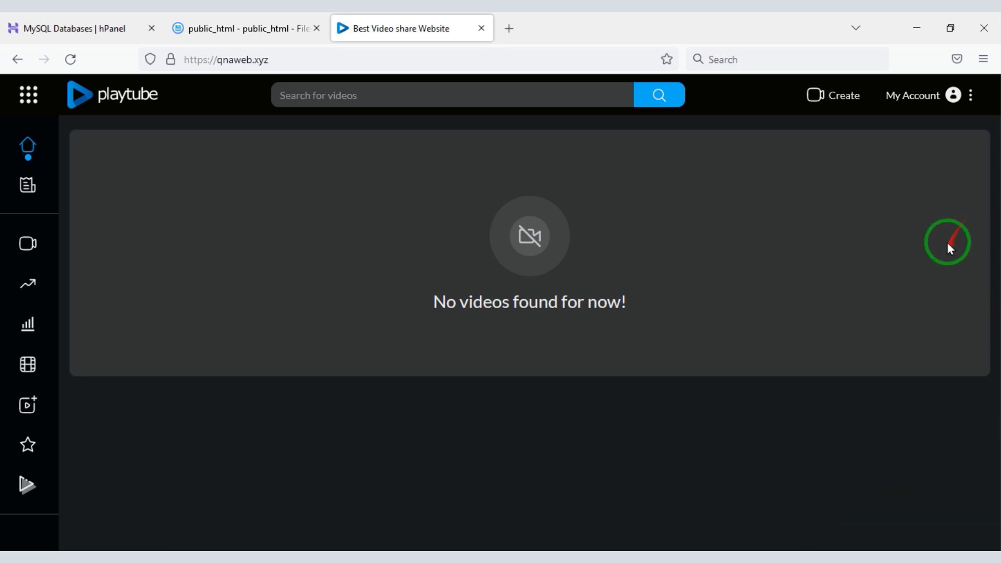
click(281, 26)
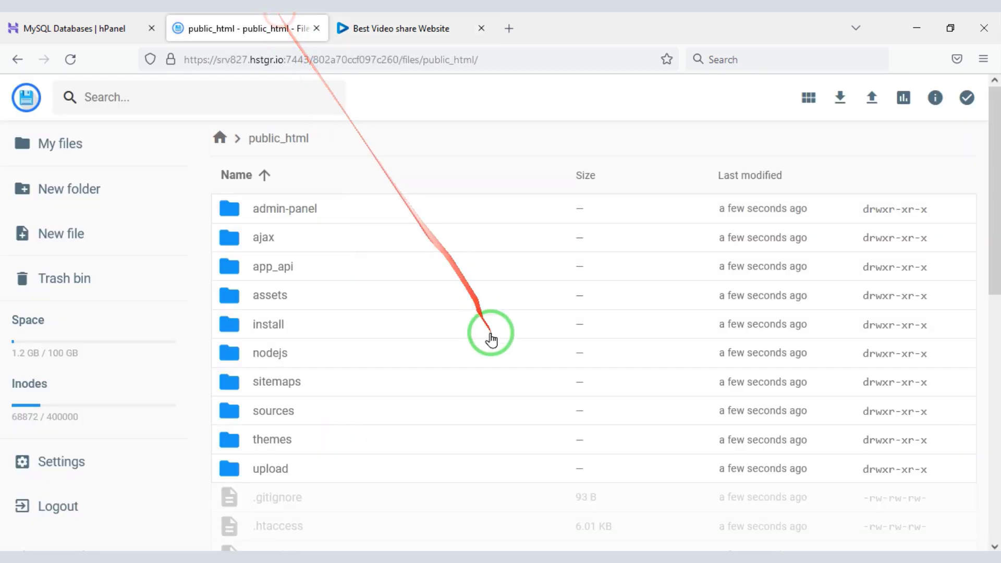
click(313, 335)
click(763, 107)
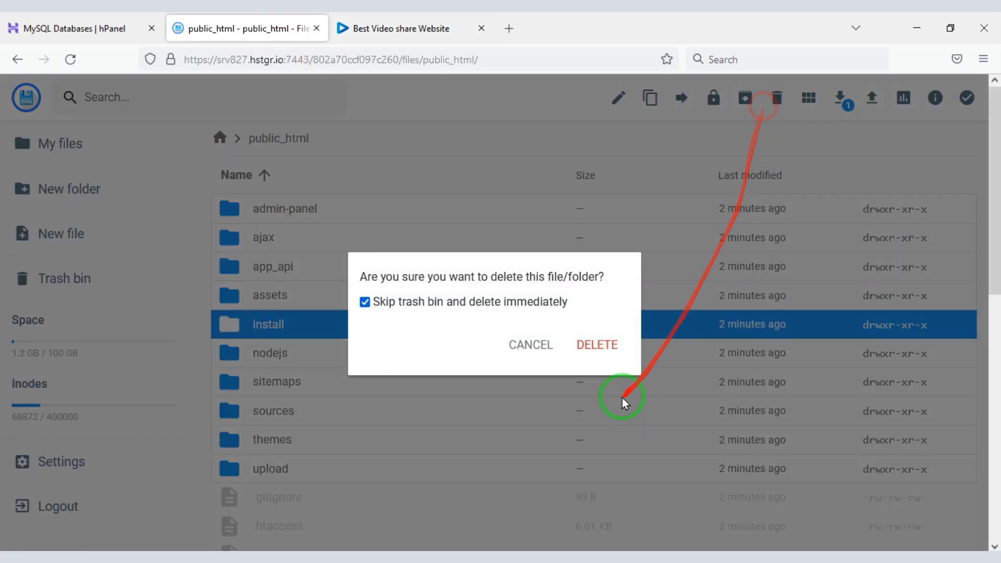
click(615, 349)
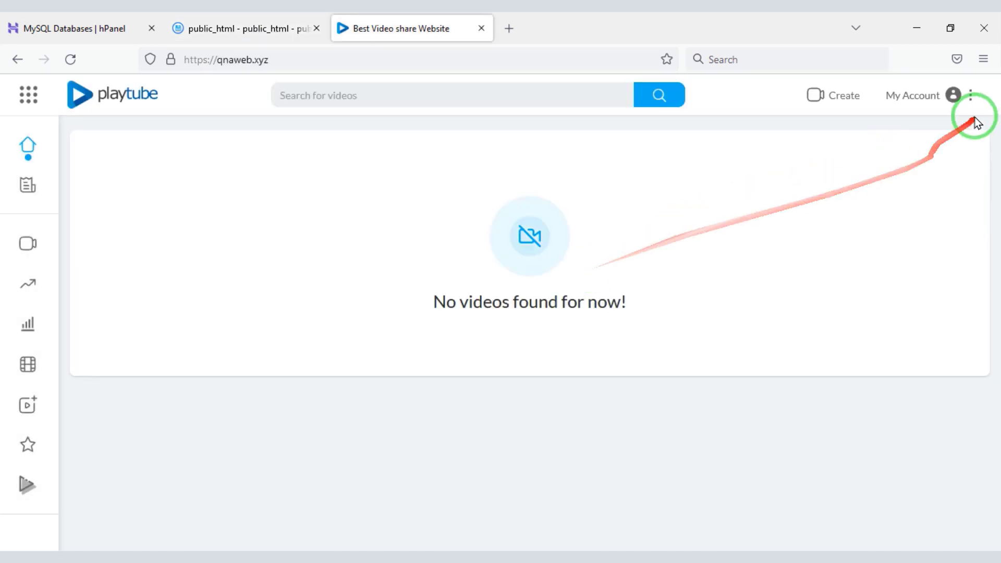
click(951, 95)
Log in to PlayTube with admin username 'qna' and its password.
click(471, 206)
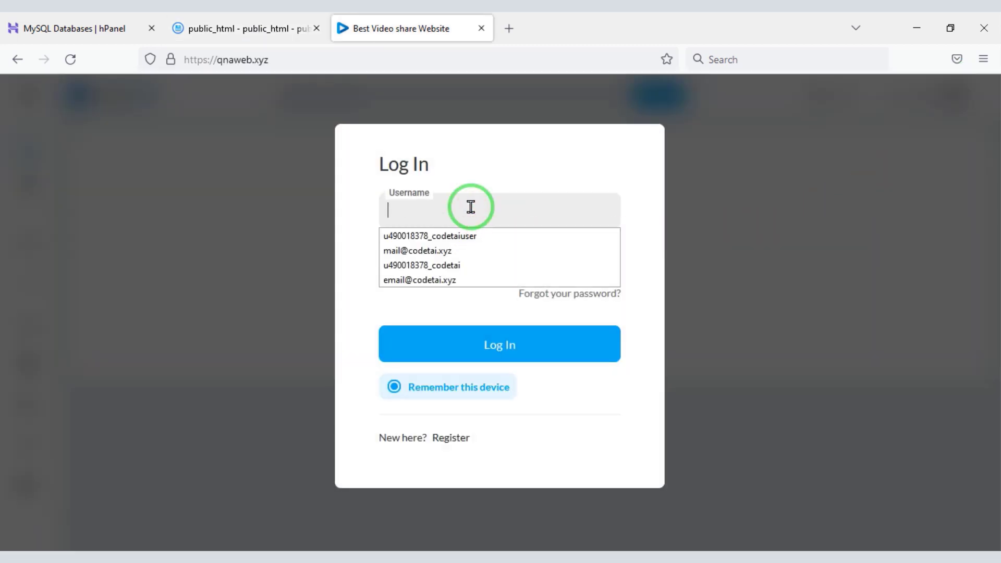
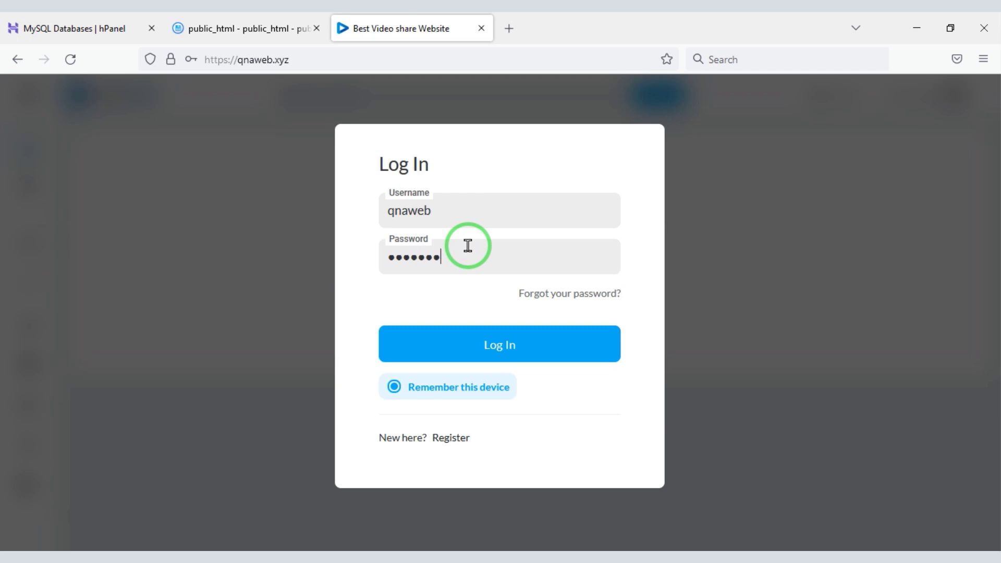
click(458, 345)
Glance at the Create options and Messages page, then open the Admin Panel from the account menu.
click(759, 99)
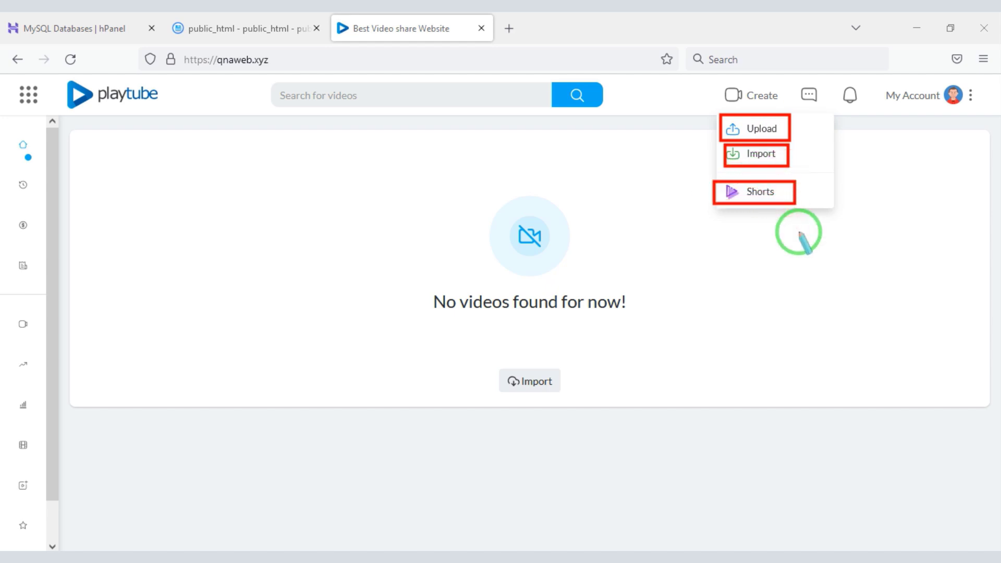
click(810, 95)
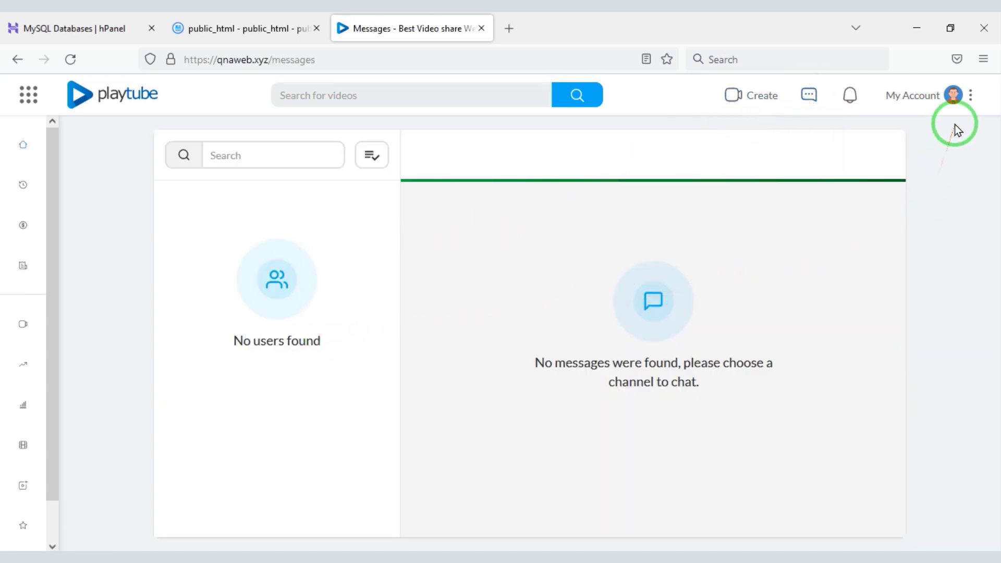
click(954, 95)
drag(985, 286, 987, 391)
click(851, 441)
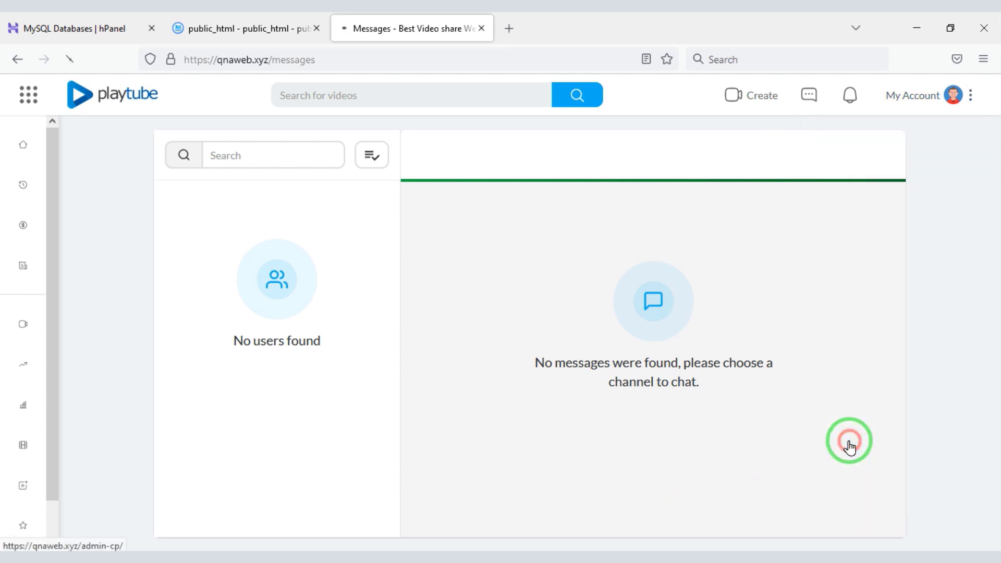
drag(971, 245, 976, 209)
scroll(212, 473, down, 5)
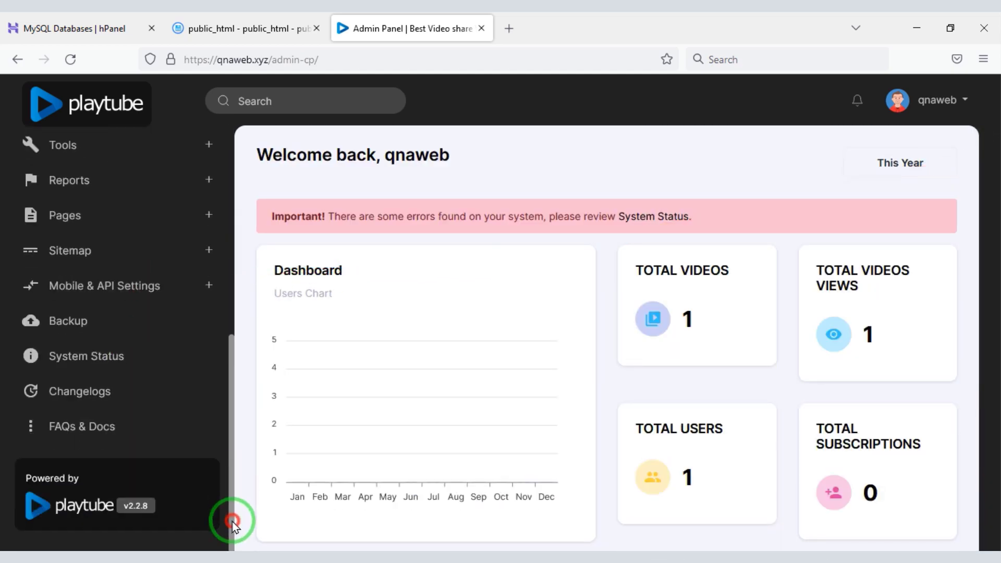
Browse the General Configuration and Website Information settings and expand Payments and Ads.
drag(230, 519, 225, 268)
click(129, 198)
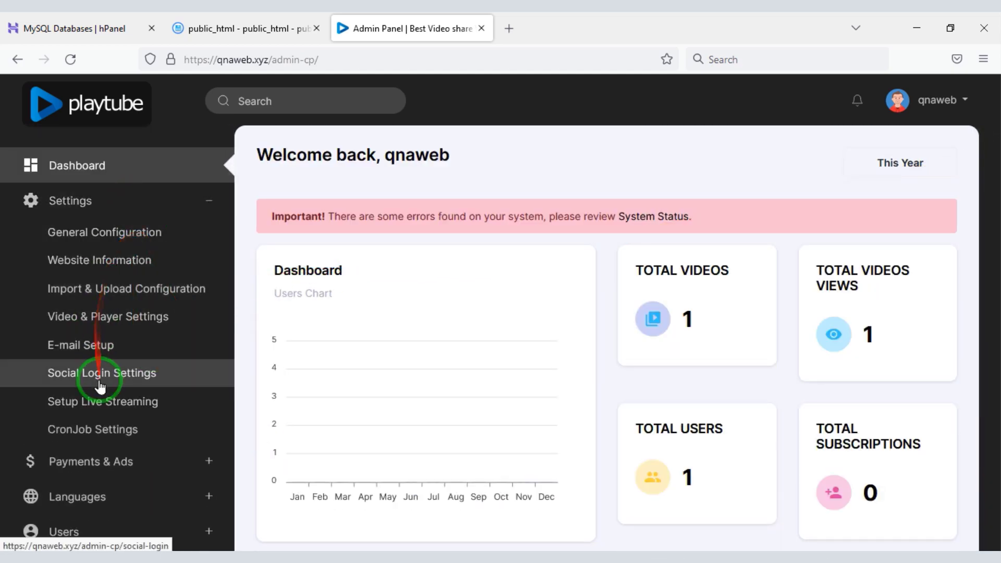
click(105, 232)
drag(971, 185, 979, 536)
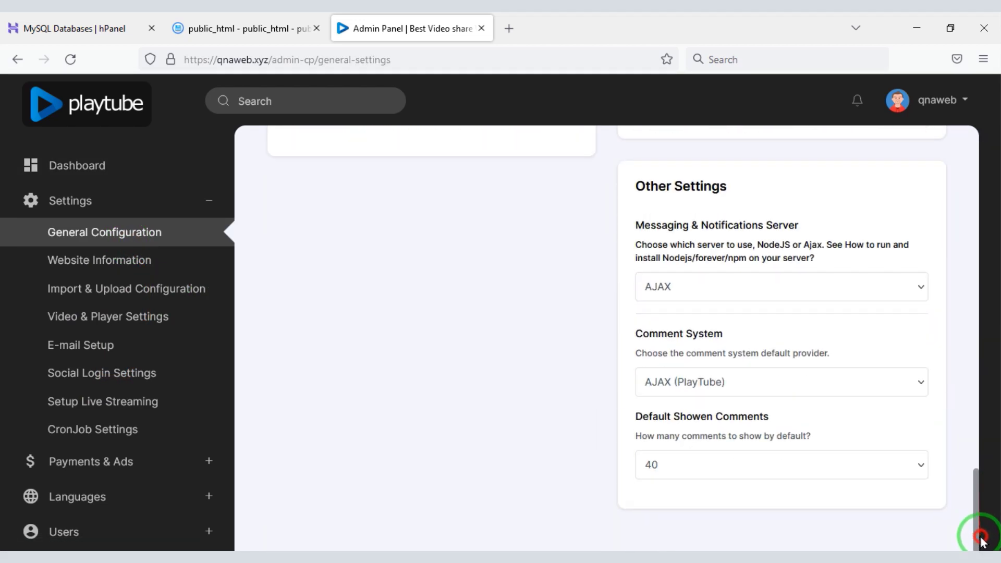
click(55, 264)
triple_click(982, 235)
click(208, 458)
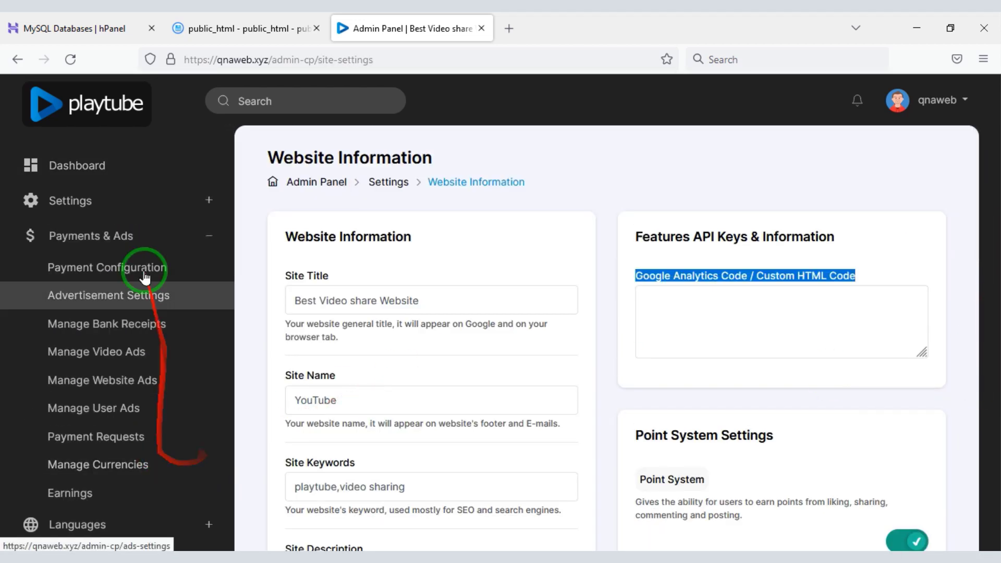
Expand the Users and Videos sections, then return to the admin Dashboard.
scroll(231, 364, down, 10)
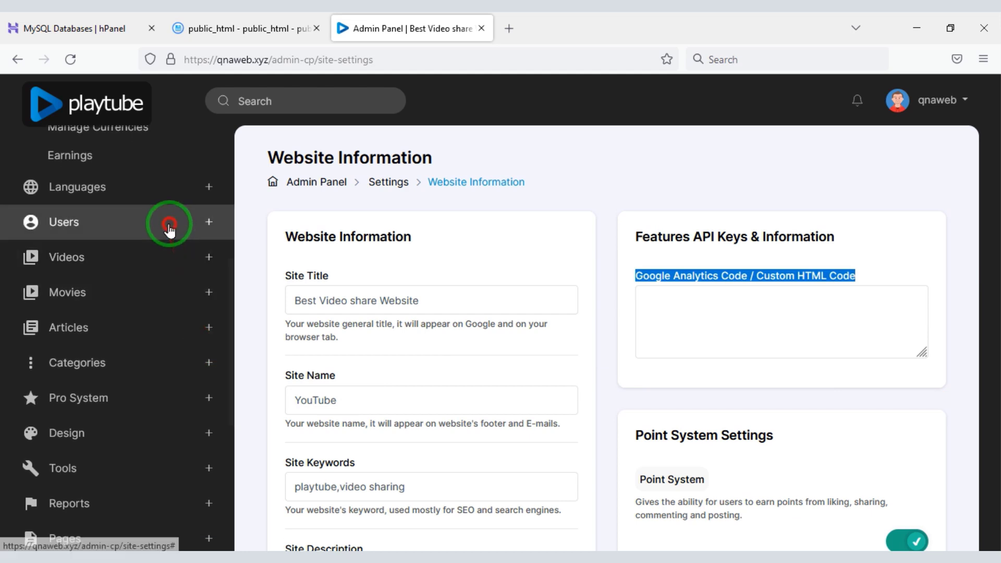
click(168, 224)
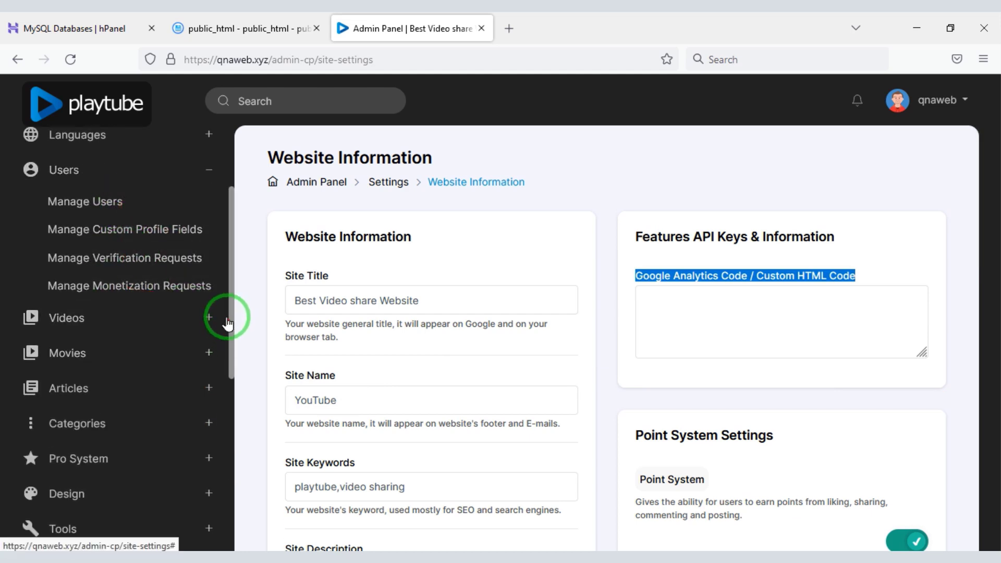
click(219, 315)
drag(224, 351, 179, 167)
click(179, 166)
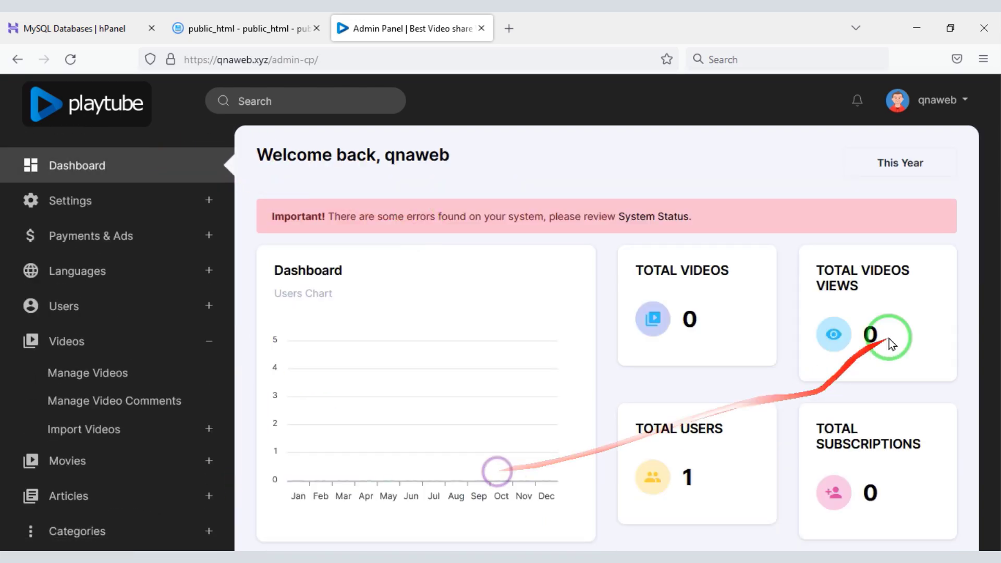
Strip admin-cp/ from the address to load the public qnaweb.xyz home page.
drag(976, 257, 996, 498)
drag(319, 60, 269, 59)
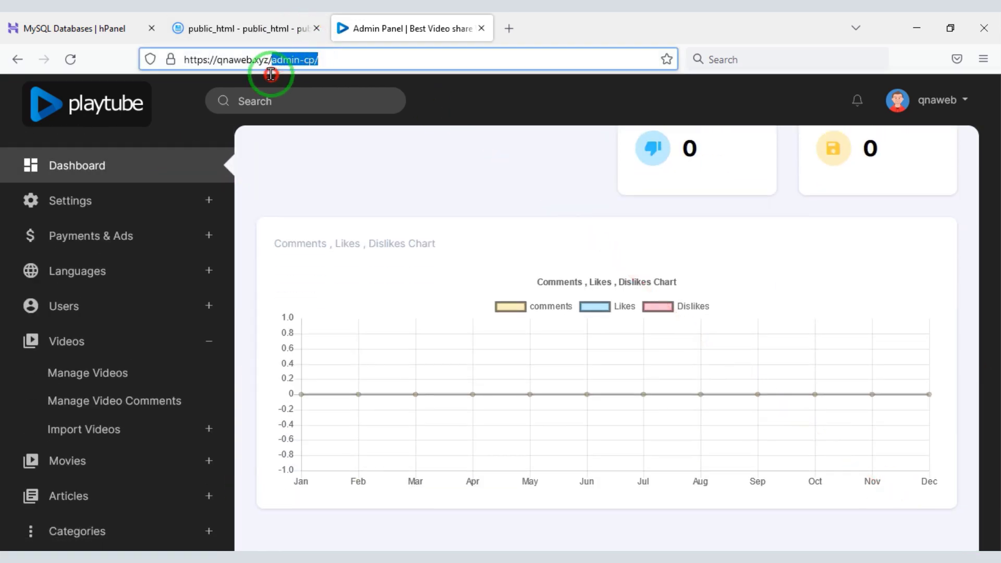
key(BackSpace)
key(Return)
Visit the Upload and Import pages, ending on the Shorts upload page.
click(749, 95)
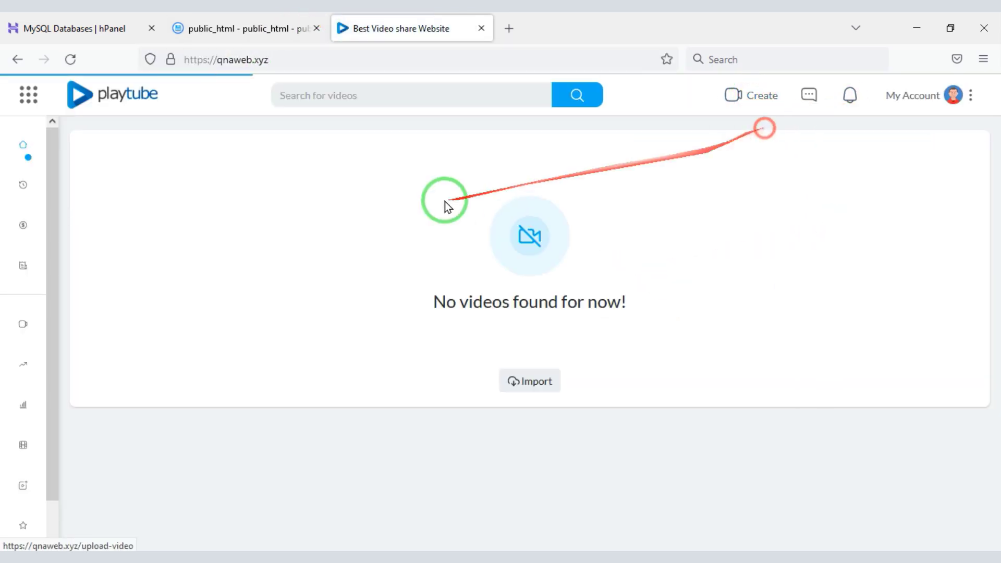
drag(989, 241, 994, 201)
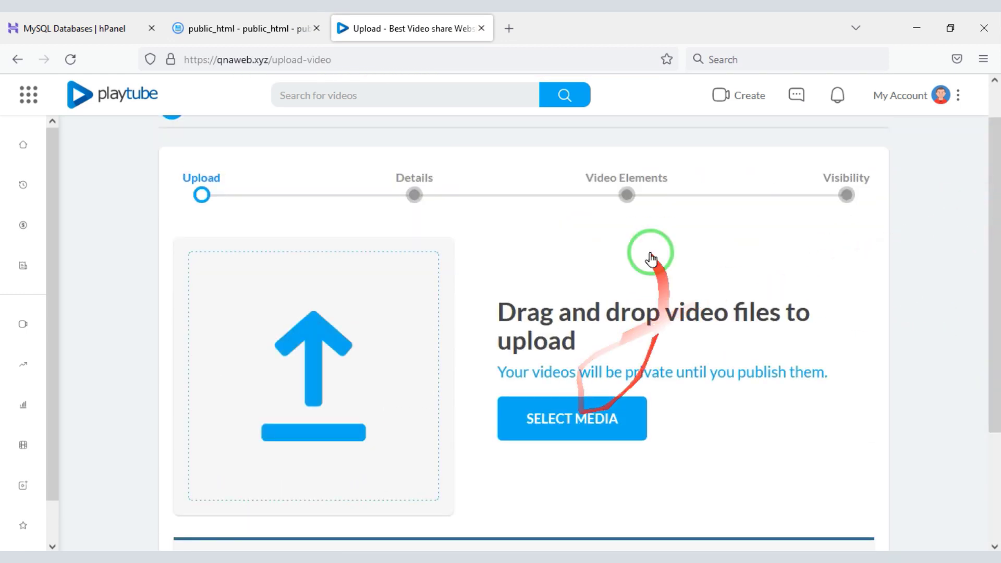
click(743, 95)
click(747, 156)
click(751, 95)
click(757, 197)
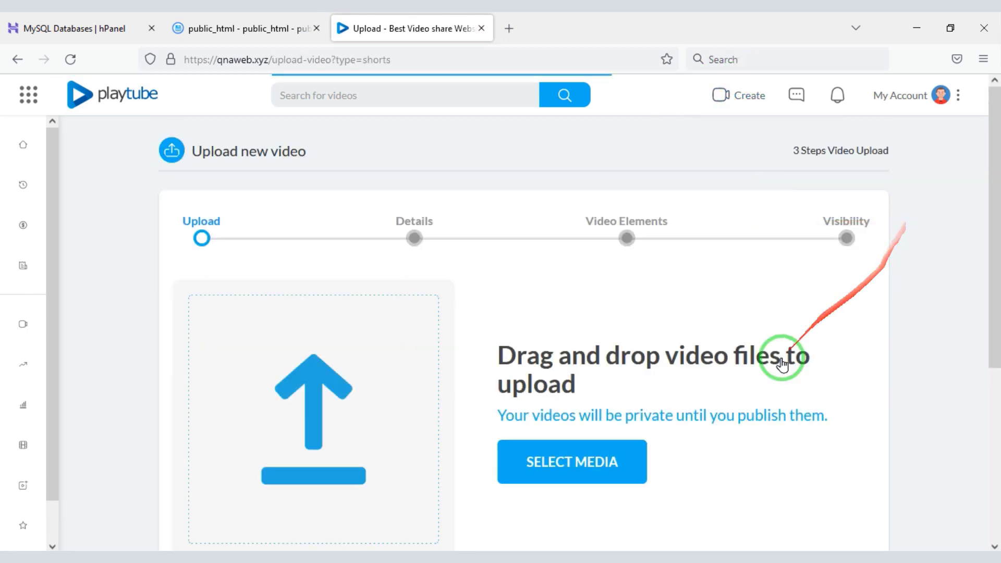
Expand the navigation sidebar and switch the site to dark mode.
drag(994, 323, 987, 146)
click(28, 95)
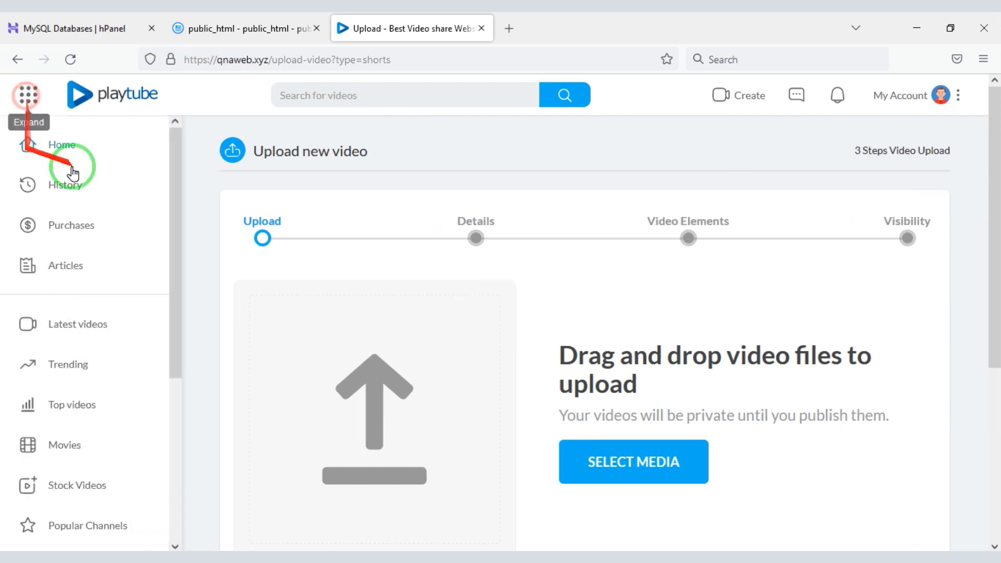
drag(173, 292, 190, 85)
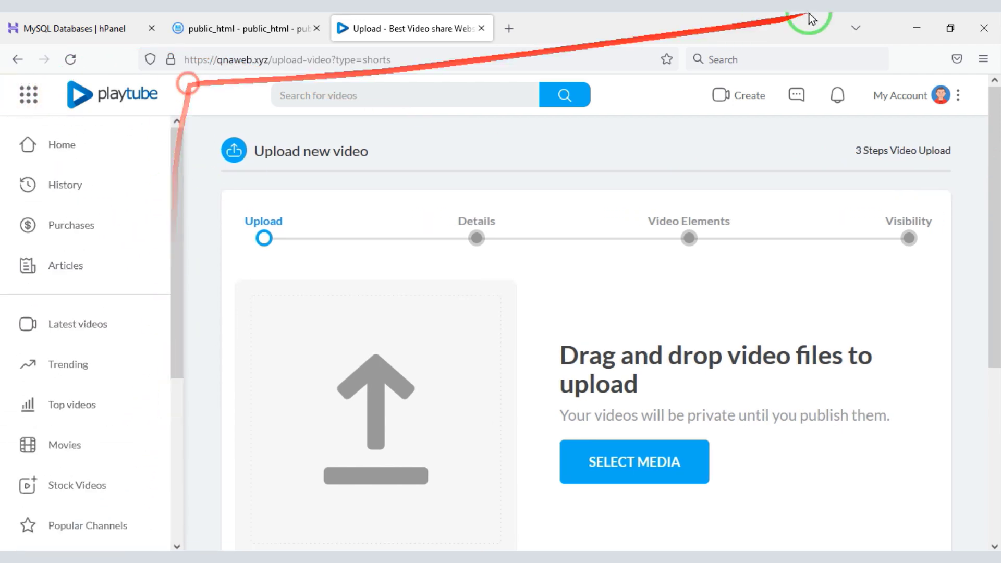
click(913, 98)
click(886, 195)
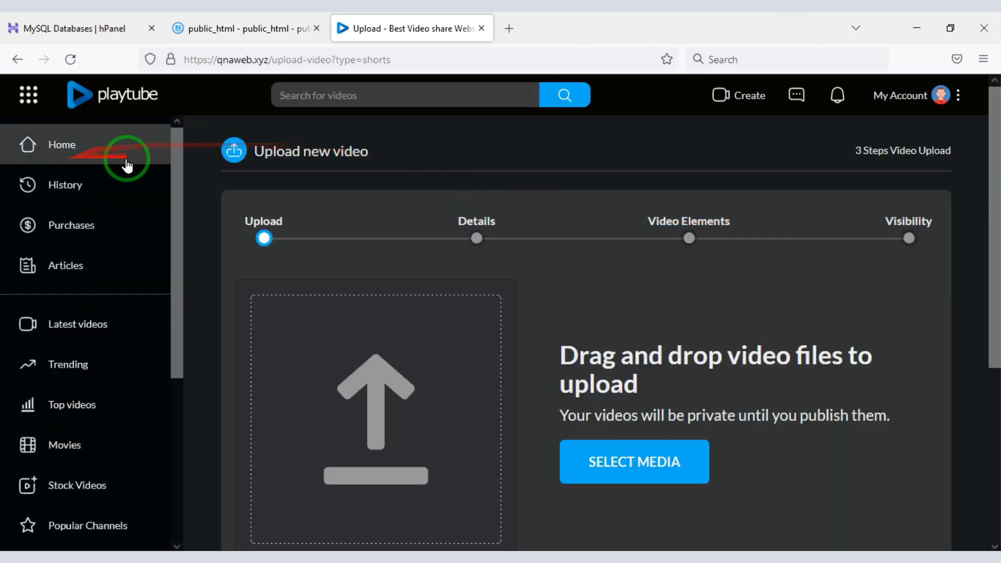